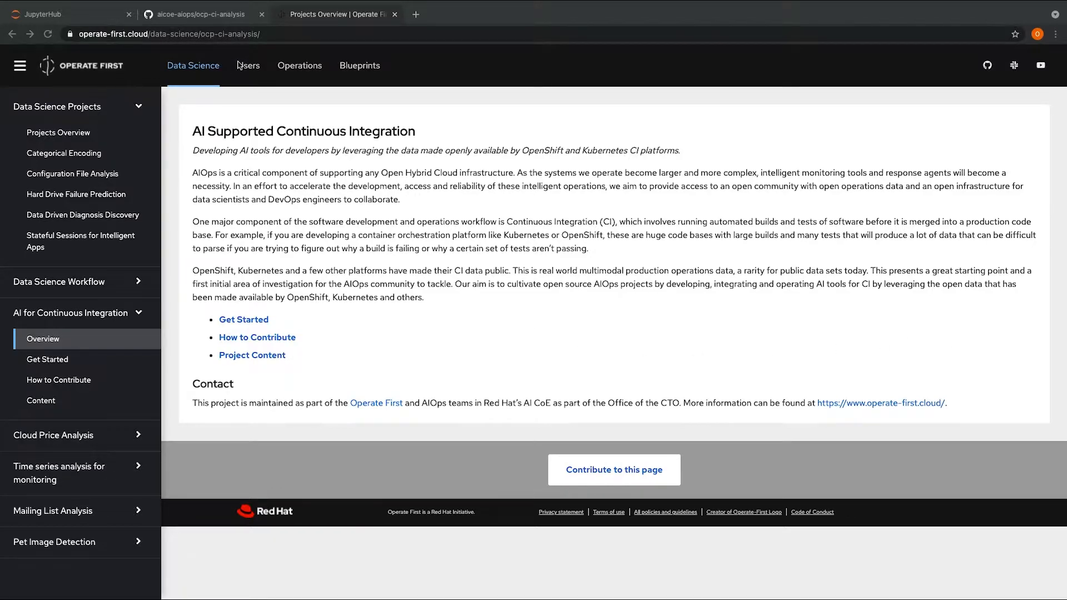
From the Users docs, reach the Kubeflow Pipelines UI via the 'How to access Kubeflow Pipelines' guide
left_click(250, 78)
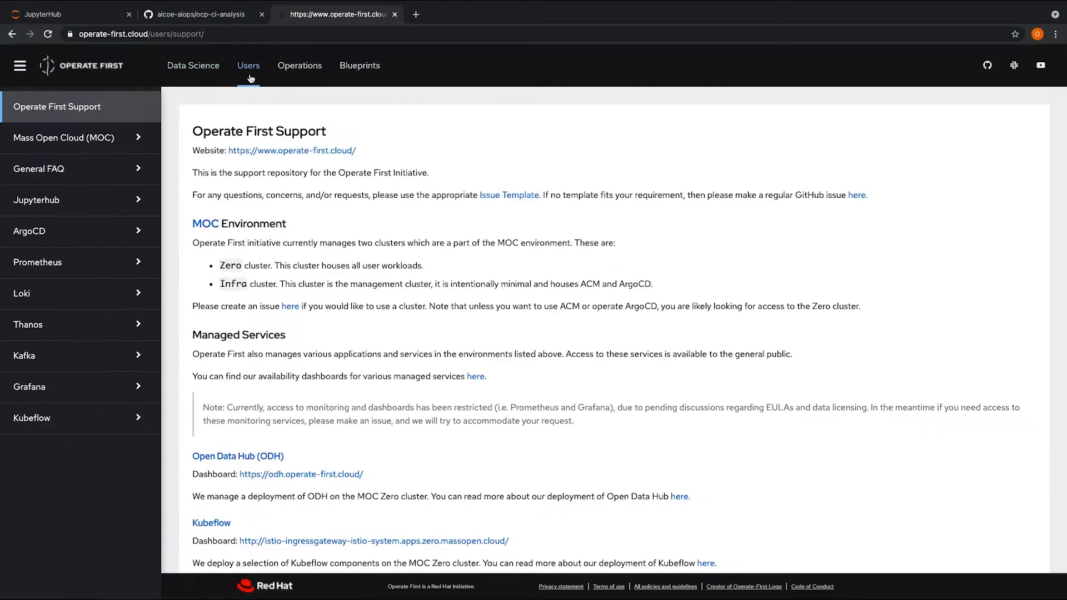
left_click(59, 419)
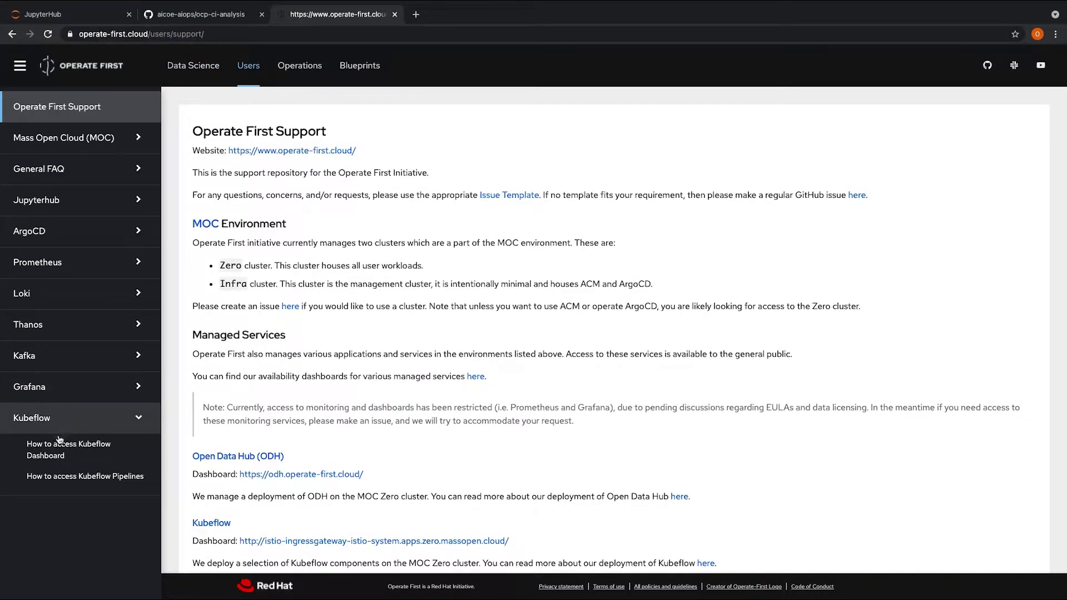
left_click(64, 476)
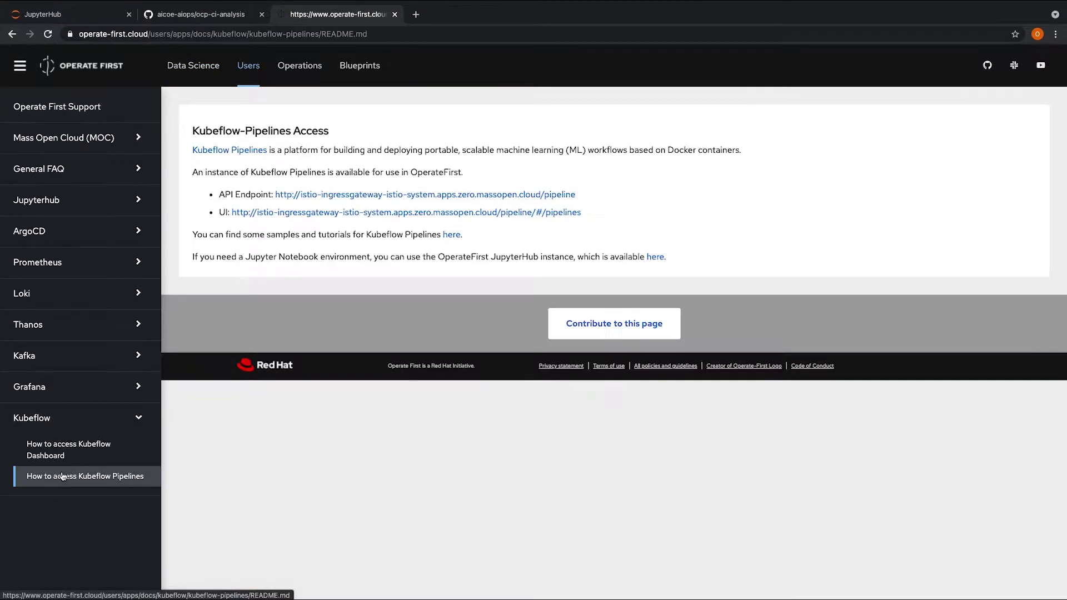
left_click(341, 214)
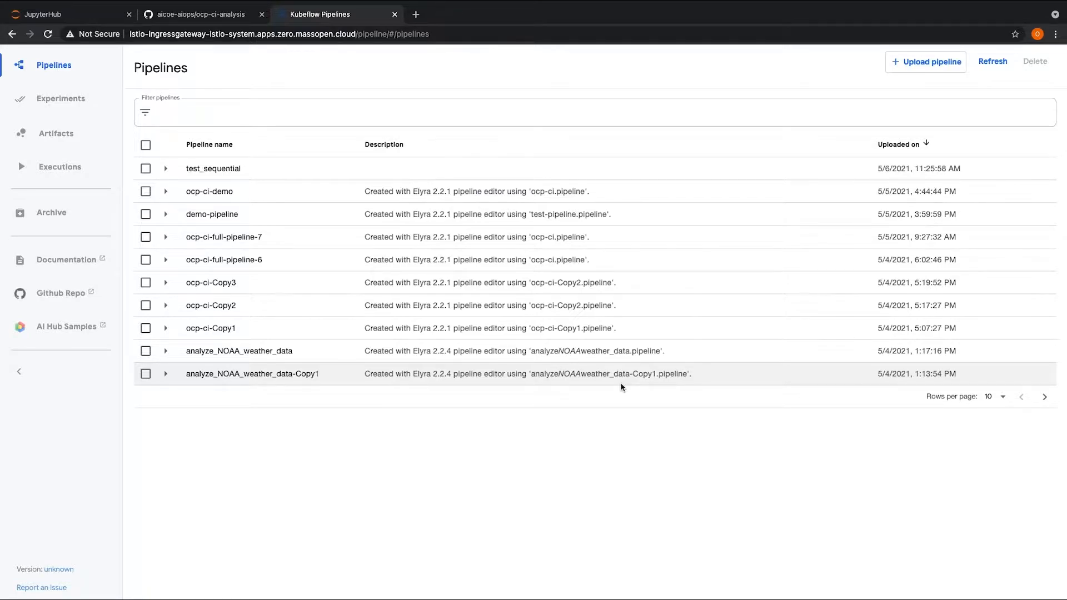
Start a JupyterHub server with the s2i-lab-elyra:v0.0.8 image at Medium container size
left_click(35, 21)
left_click(506, 117)
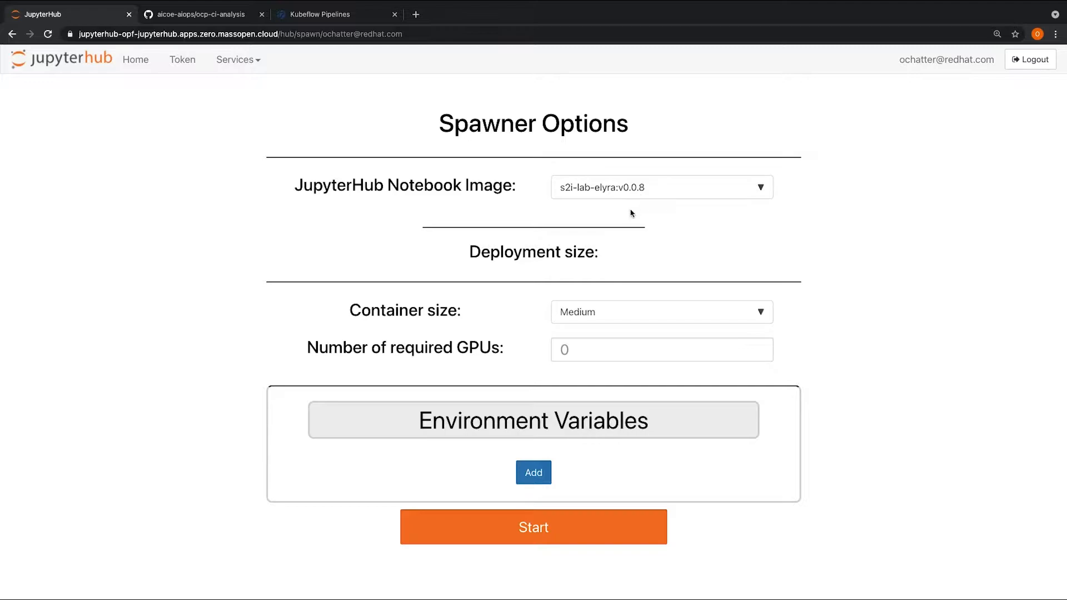
left_click(517, 526)
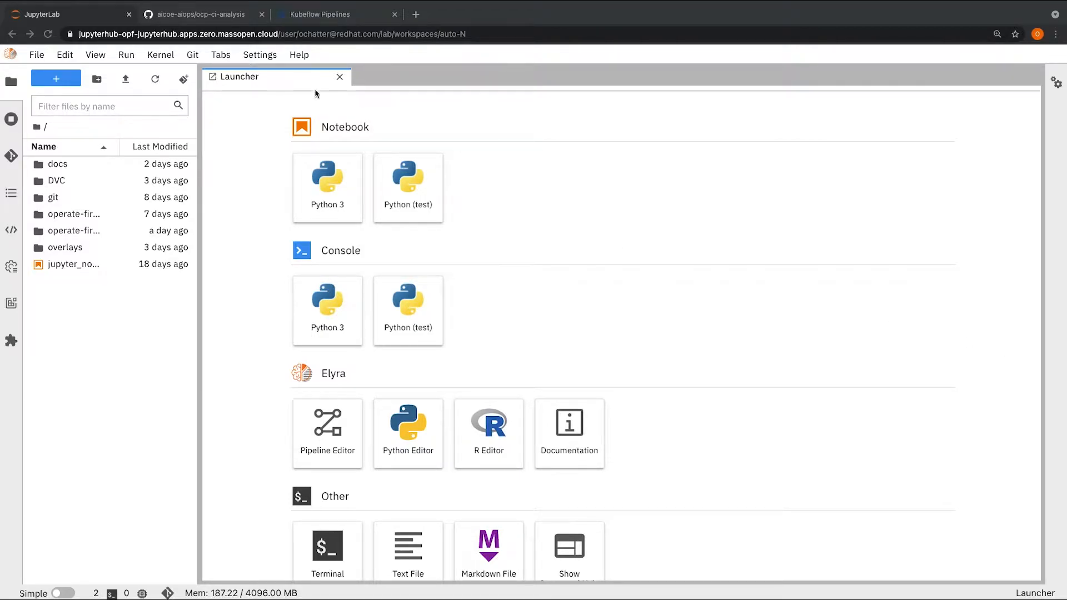
Copy the ocp-ci-analysis repository's SSH clone address from GitHub
left_click(197, 15)
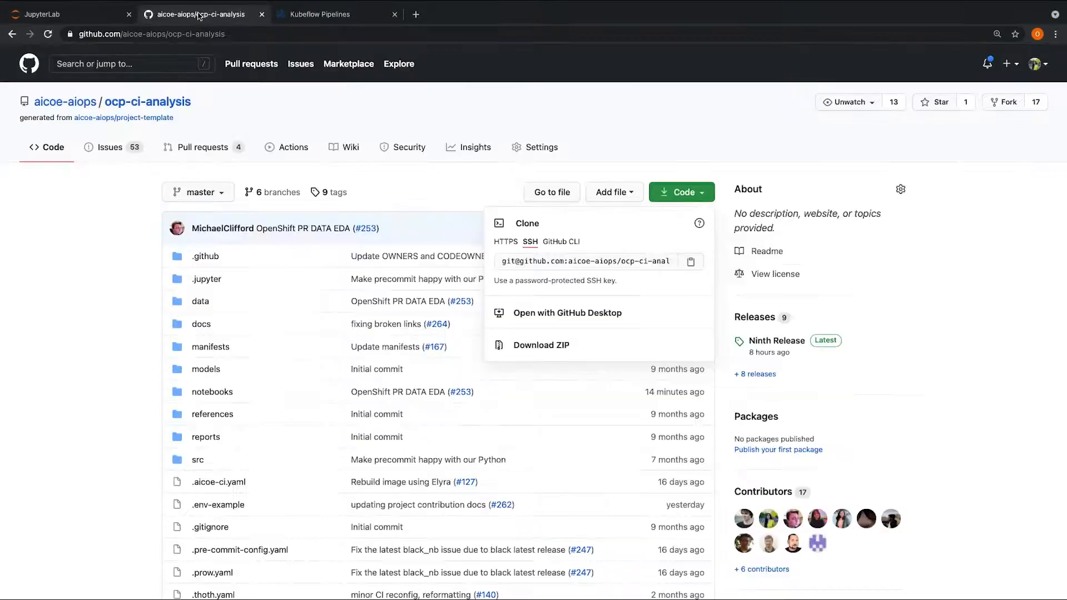
left_click(690, 261)
left_click(66, 15)
Clone the repository into JupyterLab from the Git panel using the pasted SSH URL
left_click(10, 155)
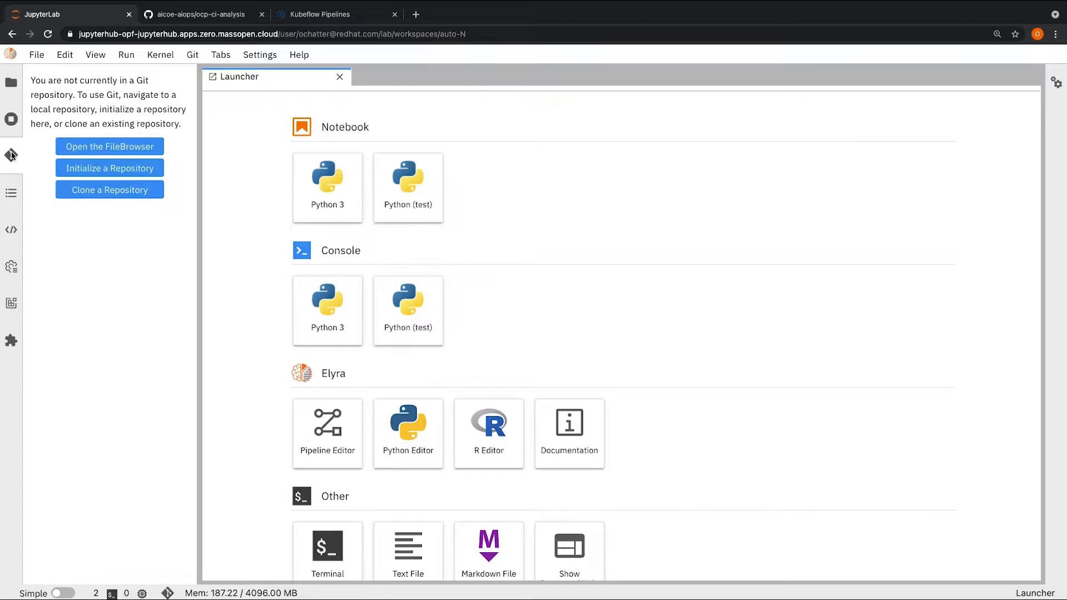
left_click(107, 192)
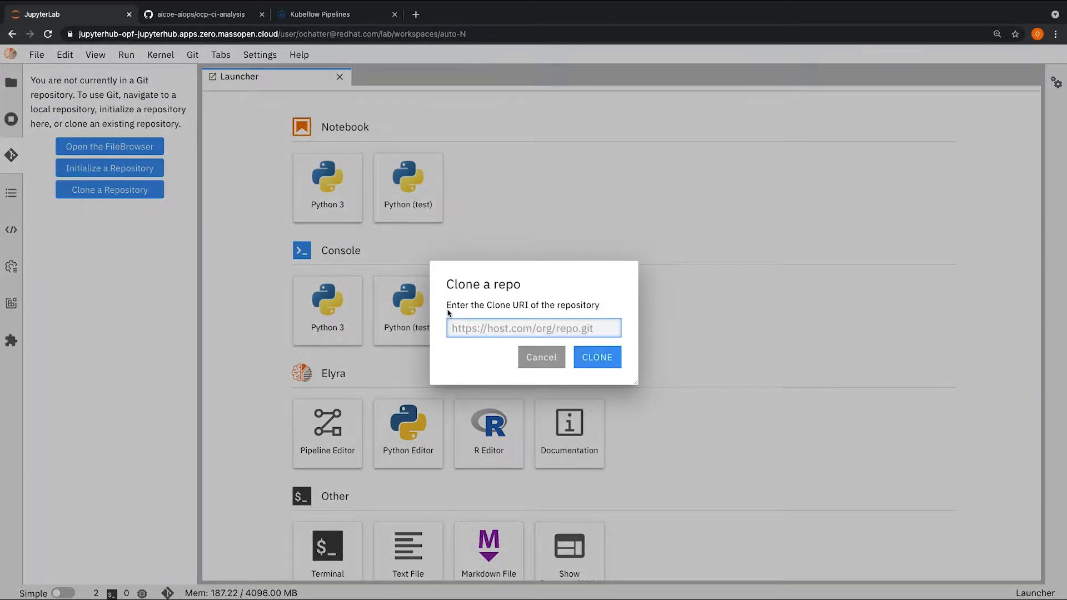
key("ctrl+v")
left_click(602, 358)
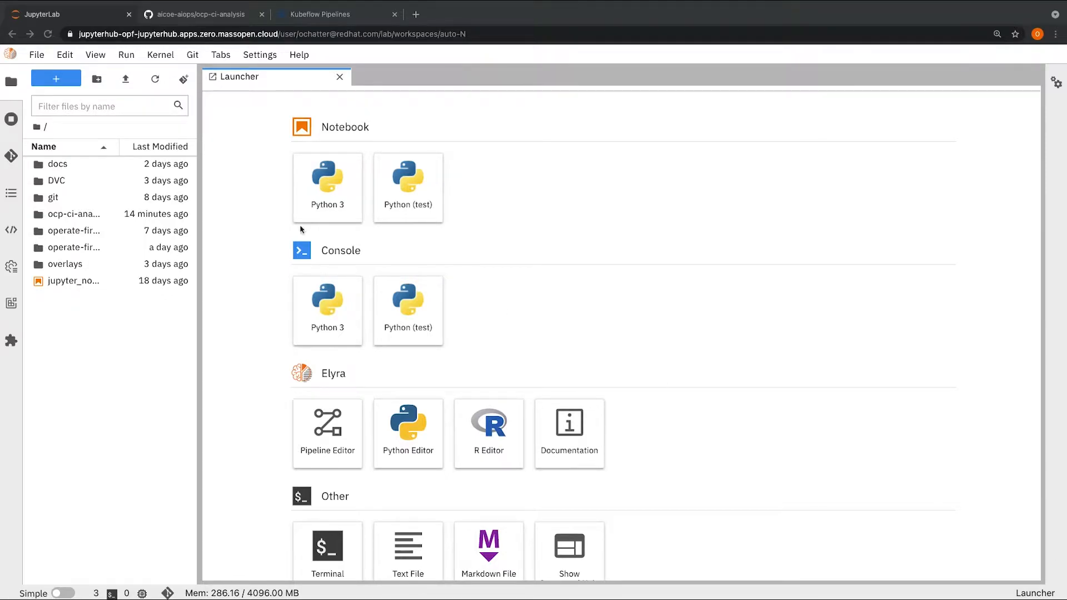
Browse into ocp-ci-analysis/notebooks/data-sources/TestGrid/metrics and open metric_template.ipynb
left_click(157, 214)
double_click(157, 215)
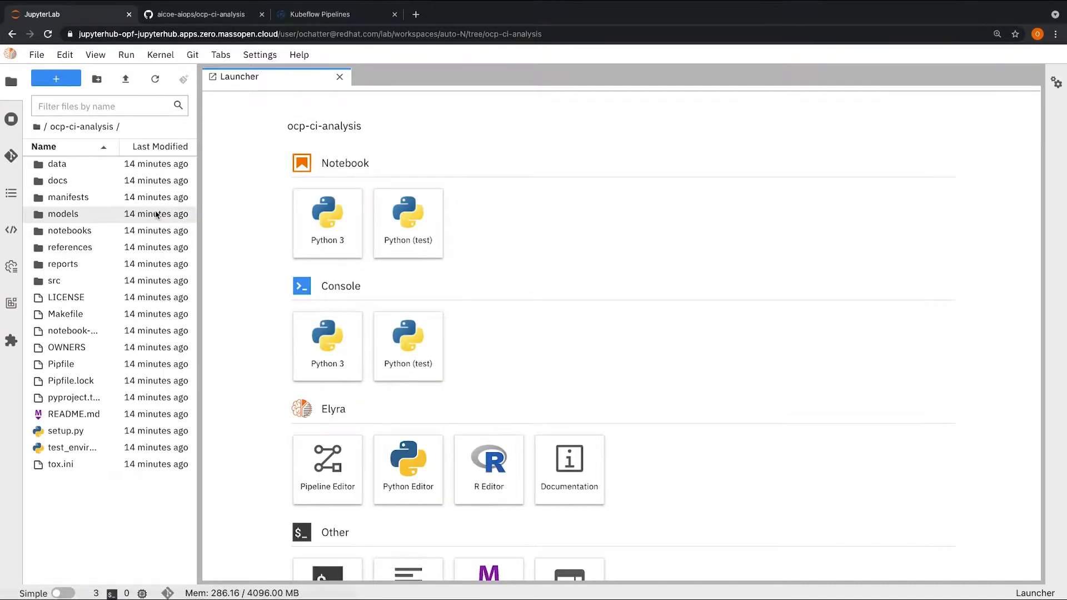
double_click(113, 231)
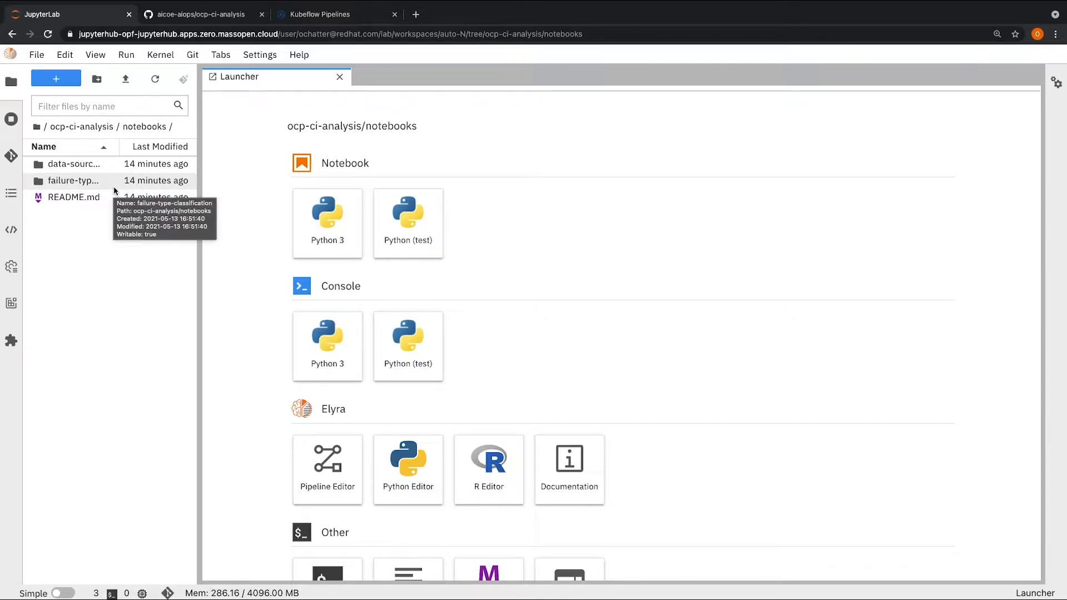
left_click(97, 170)
double_click(98, 170)
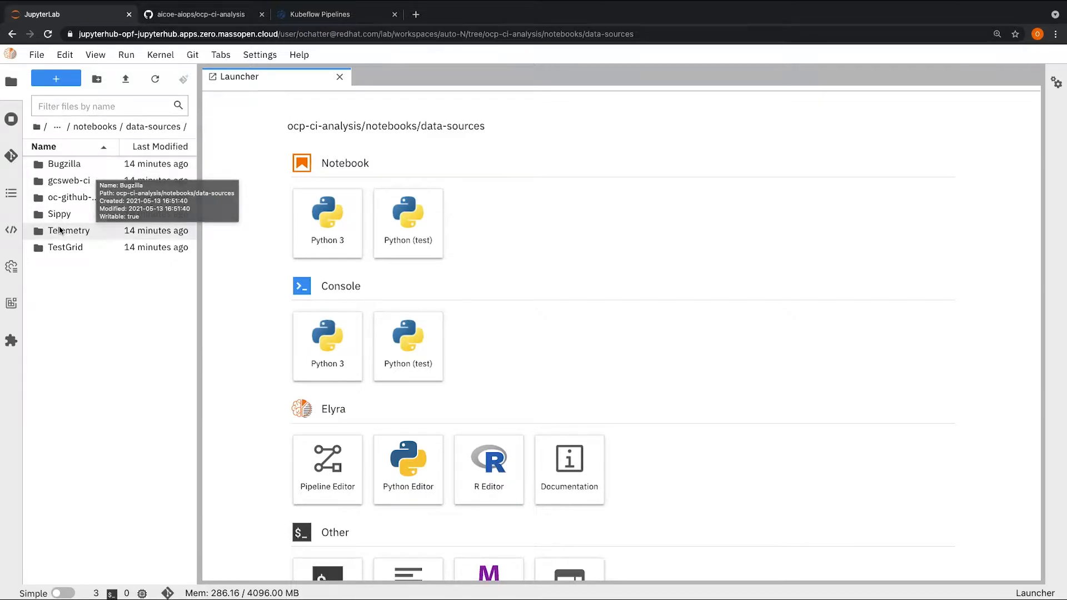
double_click(54, 244)
double_click(73, 180)
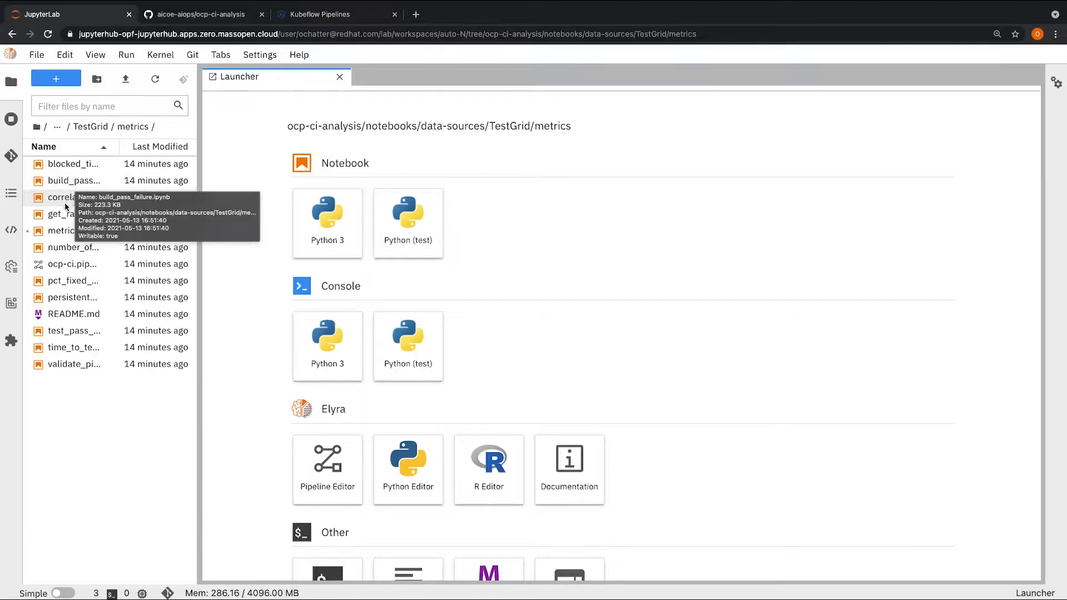
double_click(51, 231)
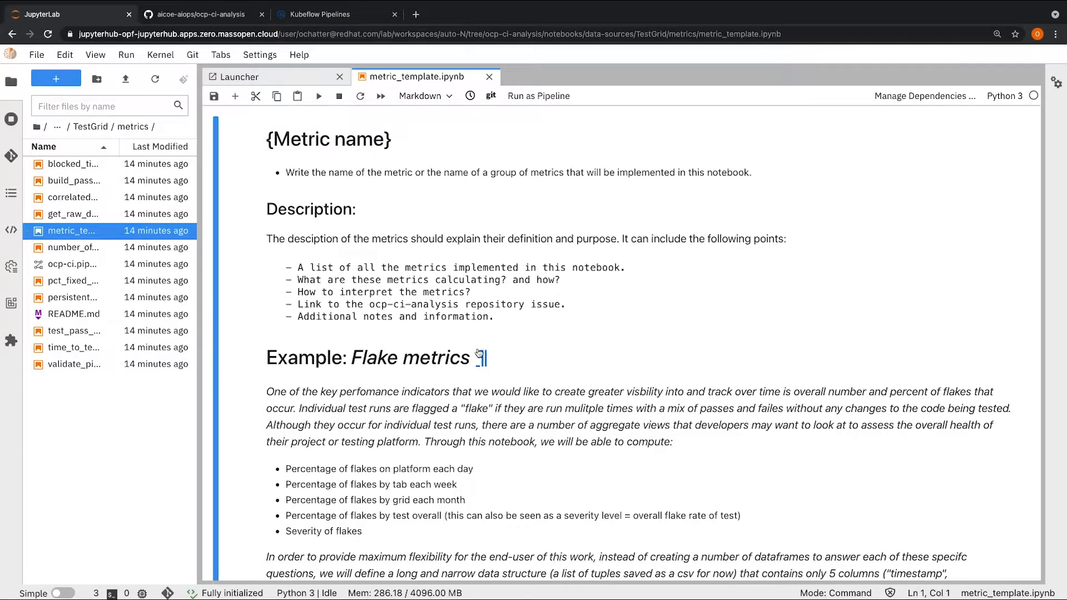
scroll(478, 354, "down", 4)
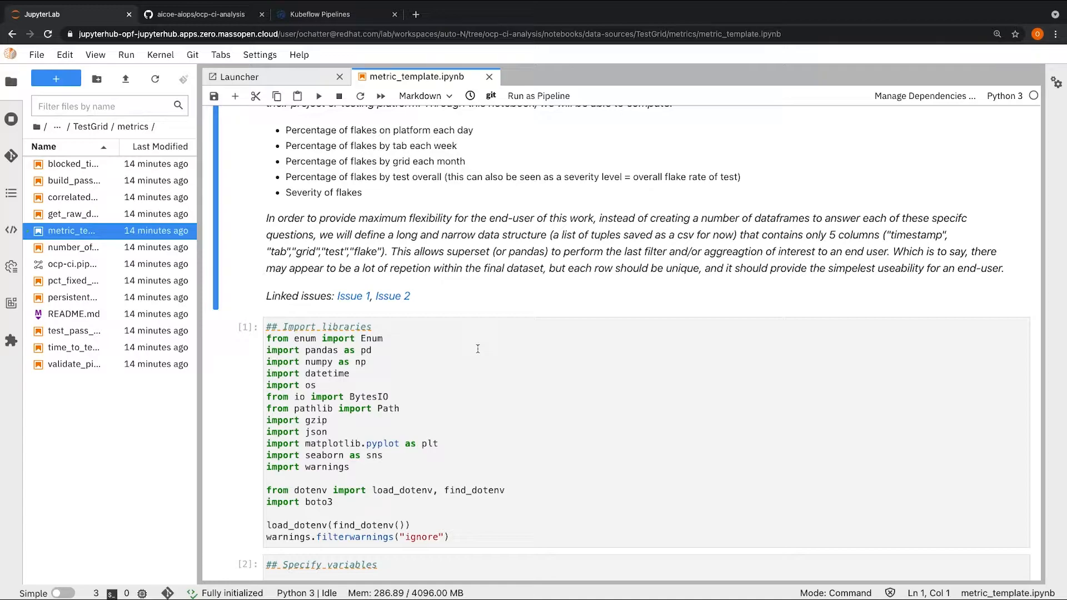
scroll(478, 349, "down", 2)
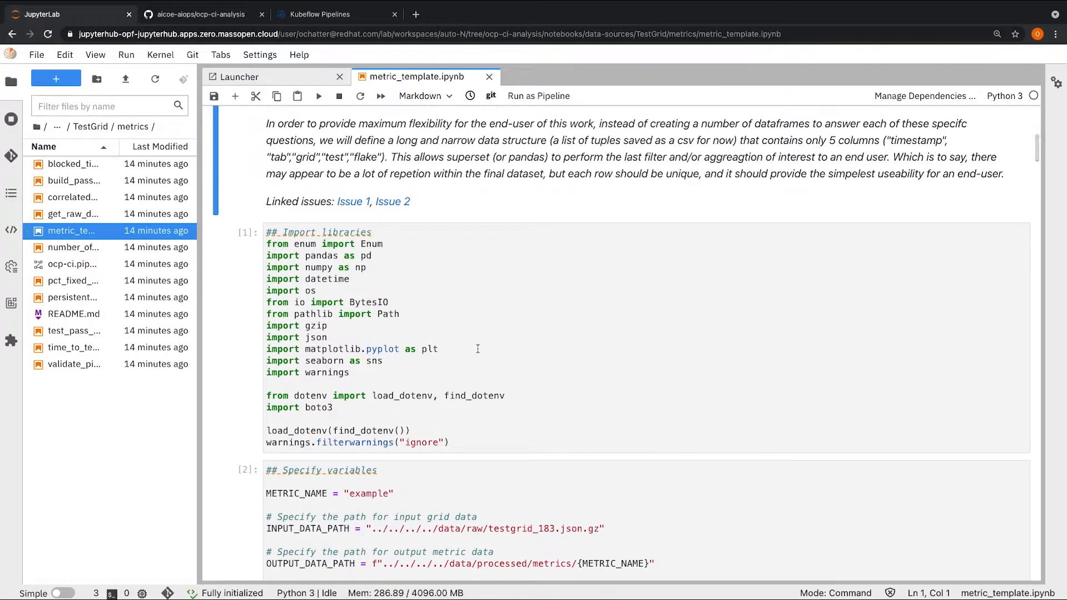
scroll(478, 349, "down", 3)
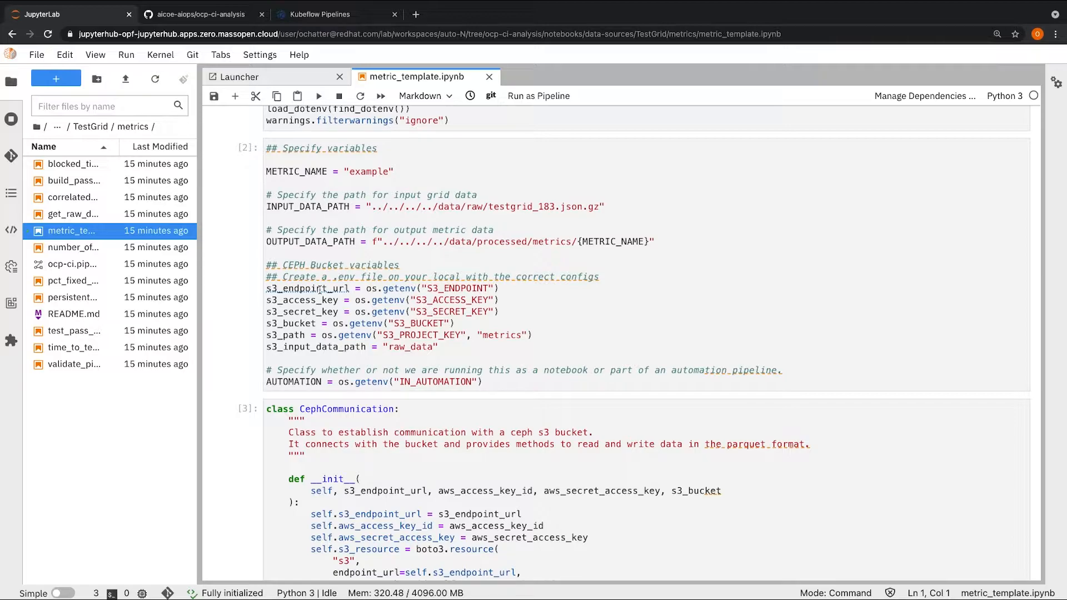
scroll(320, 289, "down", 1)
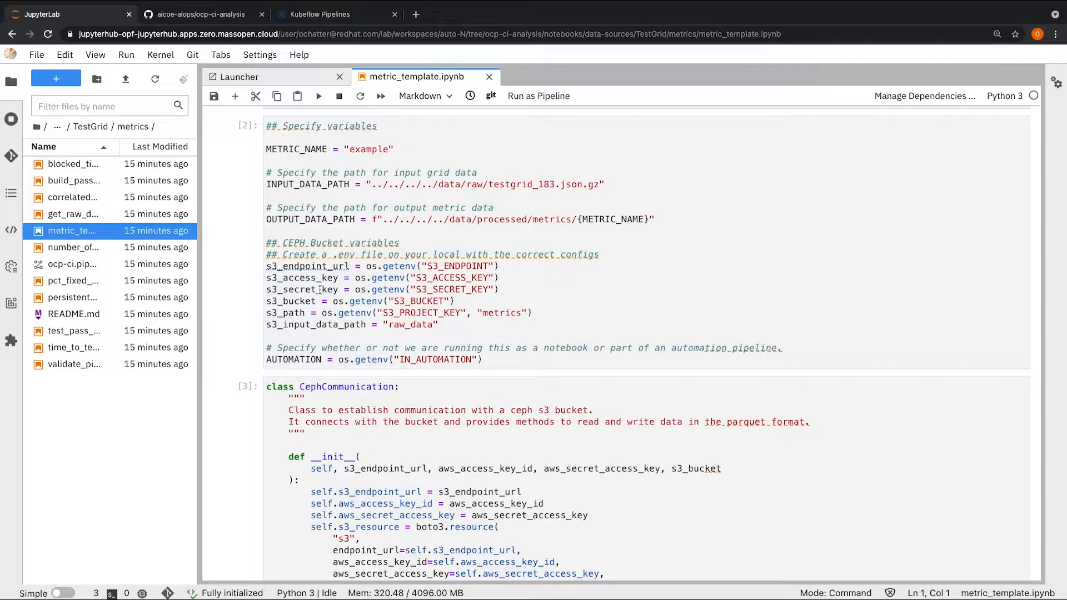
scroll(320, 288, "down", 5)
scroll(319, 289, "down", 3)
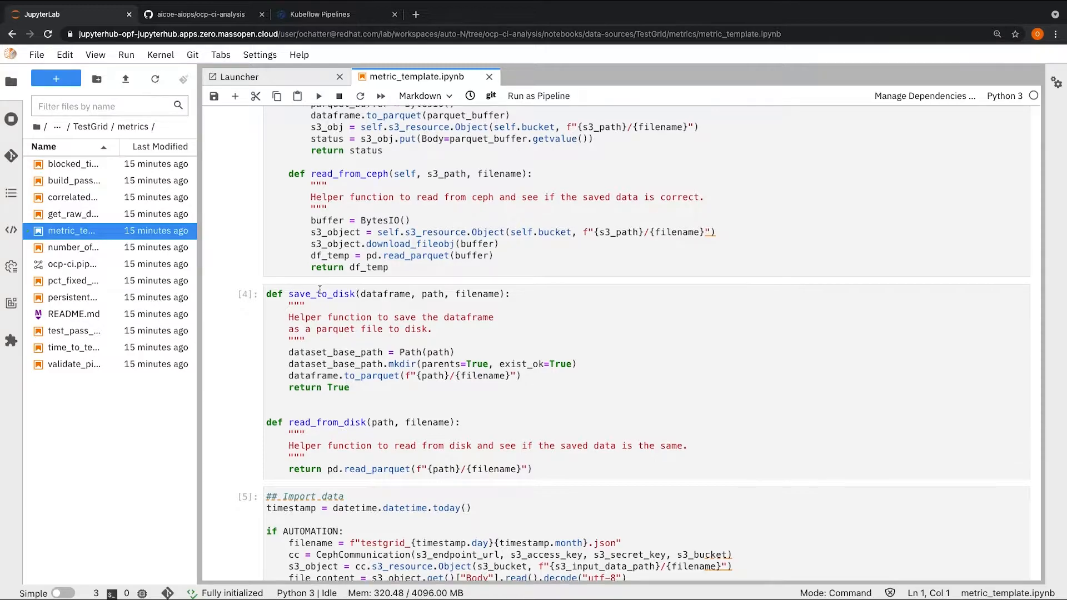
scroll(320, 290, "down", 3)
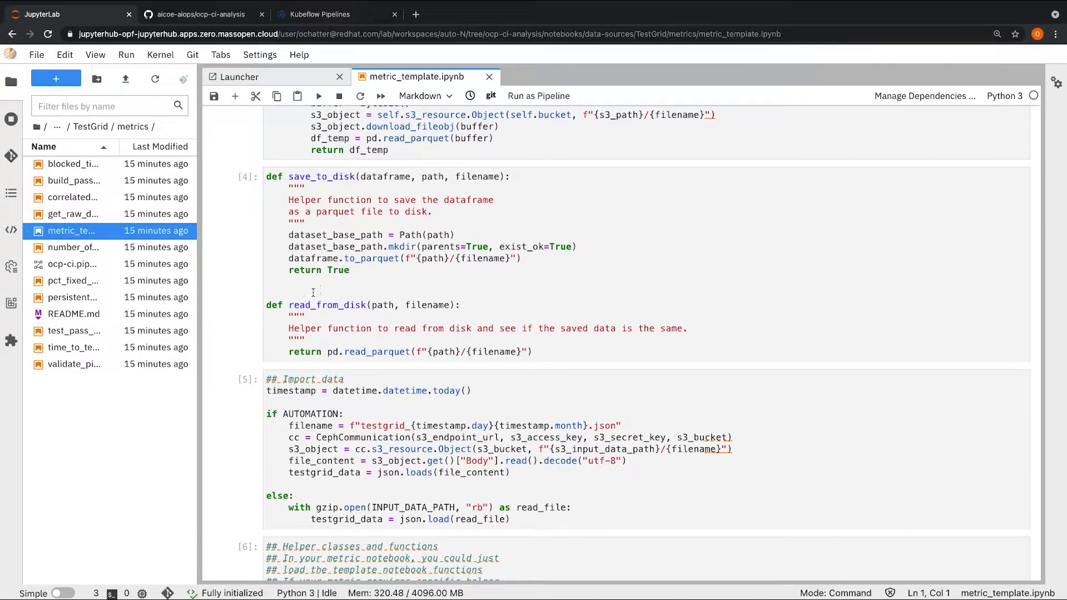
double_click(310, 415)
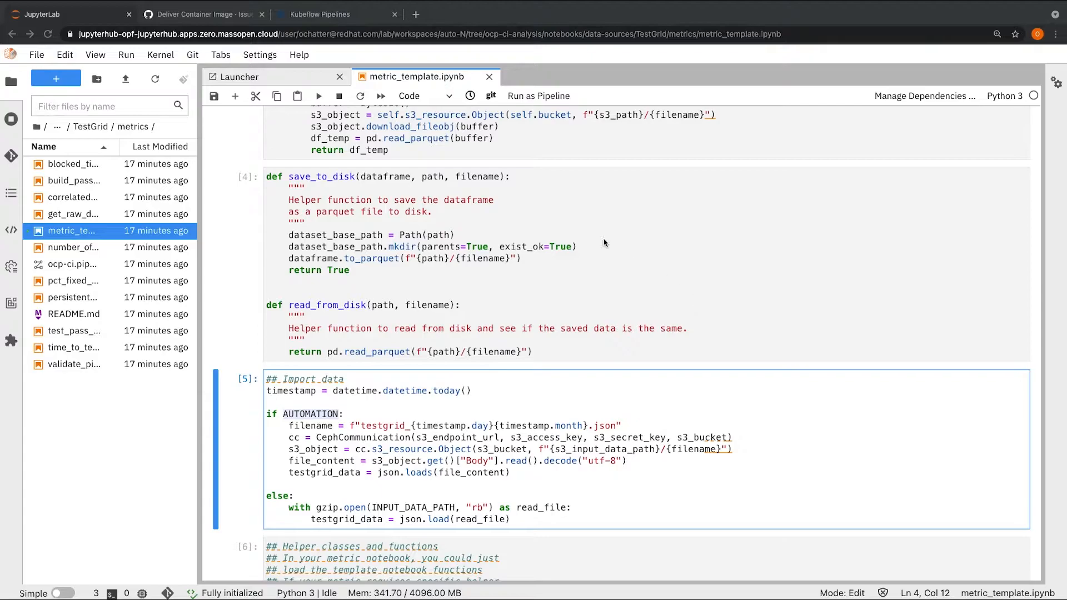
From issue #263's closing comment, follow the quay.io/aicoe/ocp-ci-analysis:0.0.9 image link
left_click(224, 15)
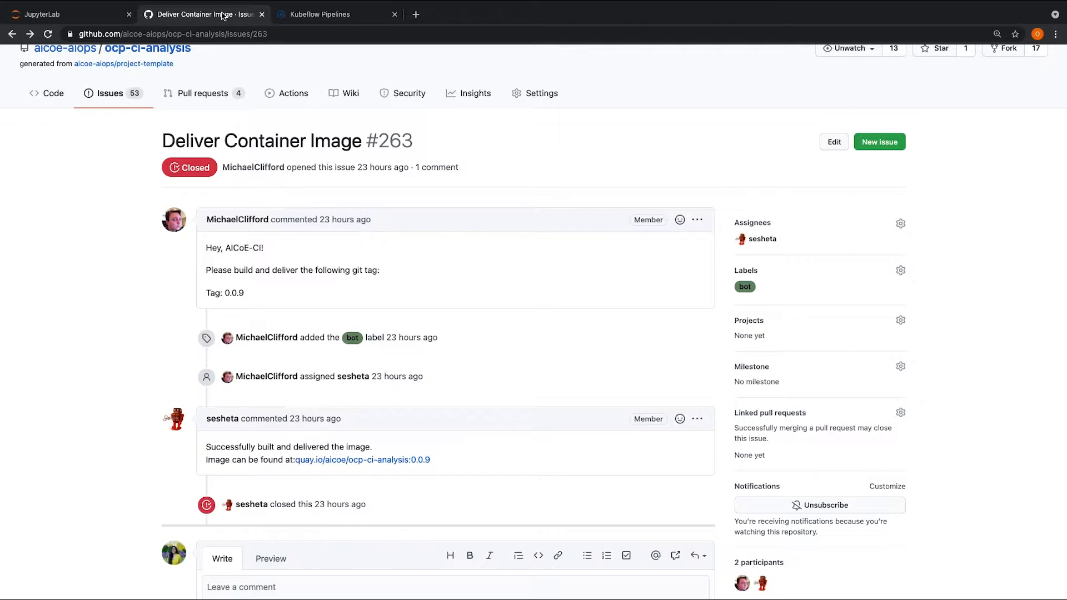
scroll(203, 228, "down", 1)
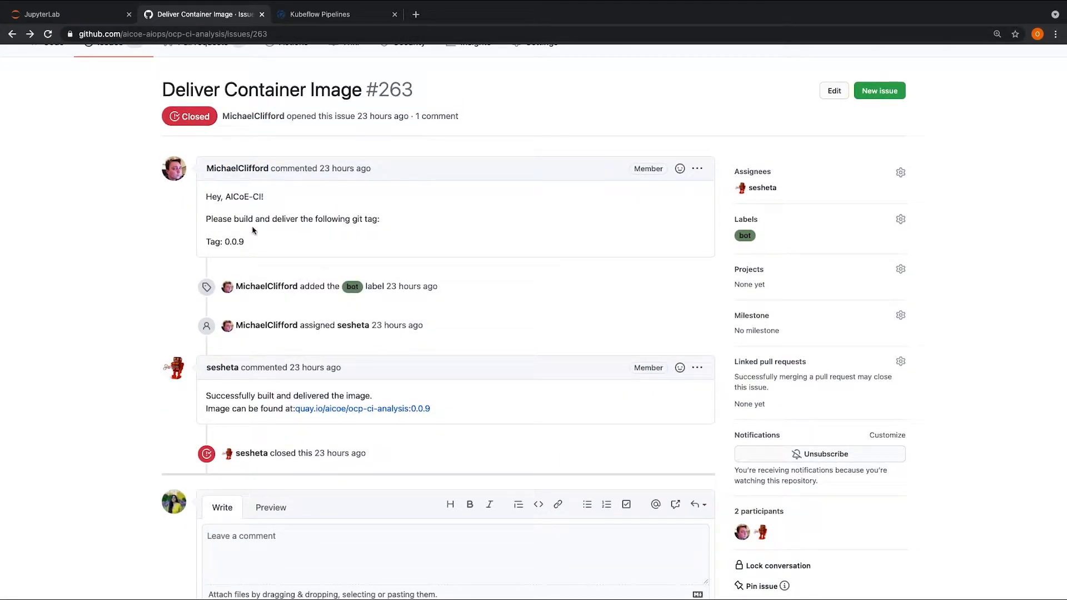
scroll(253, 231, "down", 1)
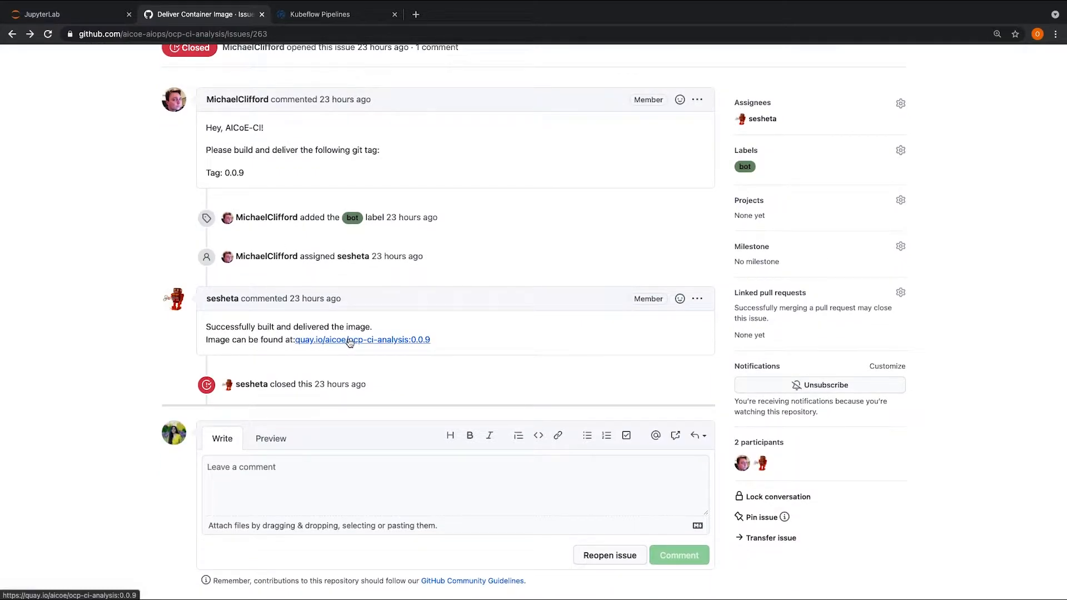
left_click(350, 340)
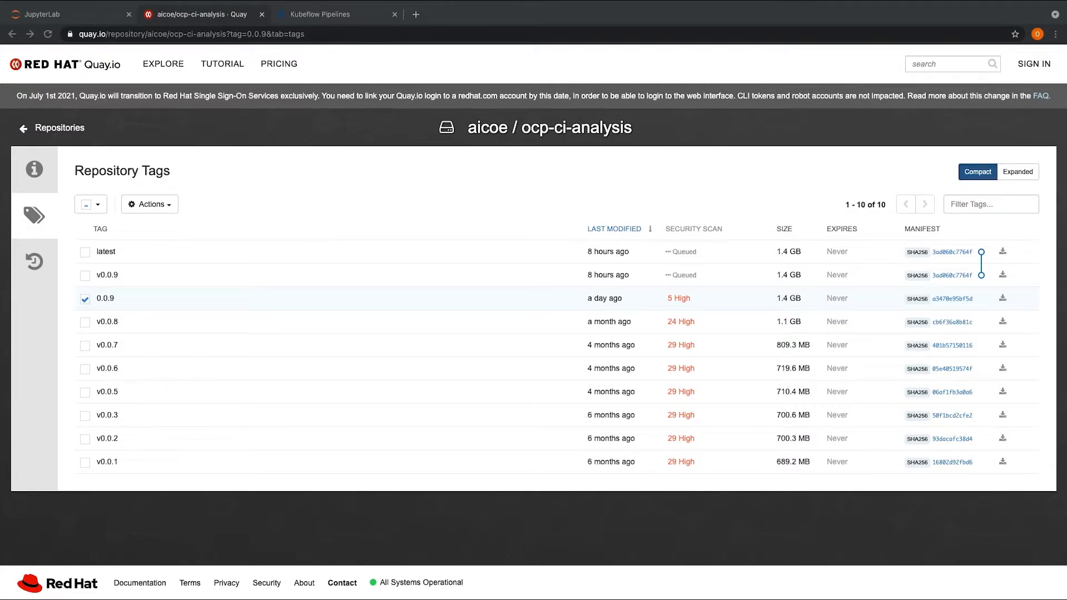
Run the elyra-metadata runtime-images install with display_name OCP-CI-Project-Workflow for quay.io/aicoe/ocp-ci-analysis:latest
left_click(92, 14)
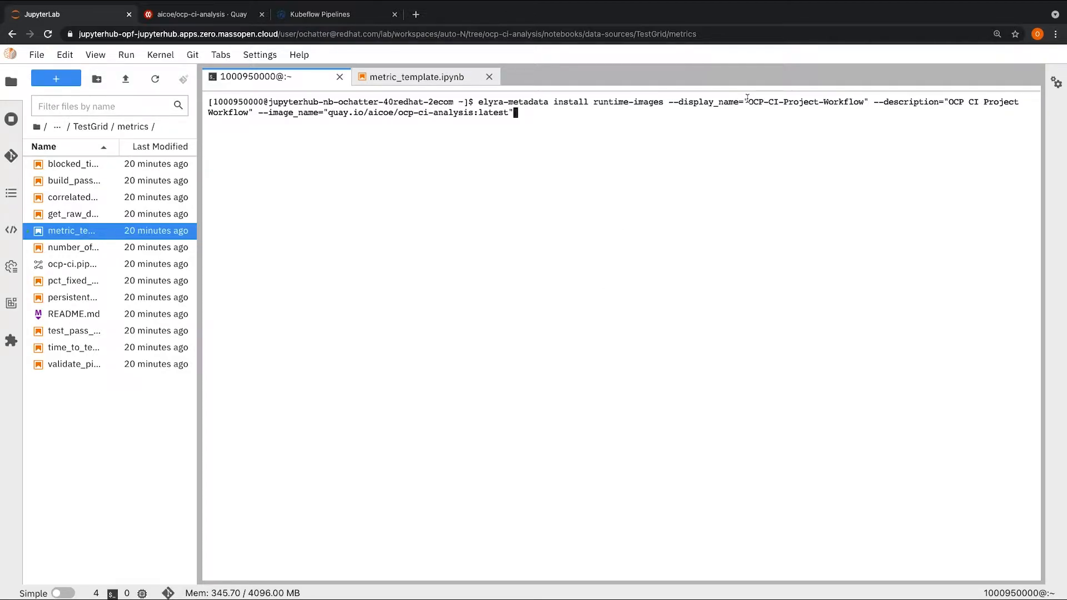
left_click_drag(747, 102, 863, 101)
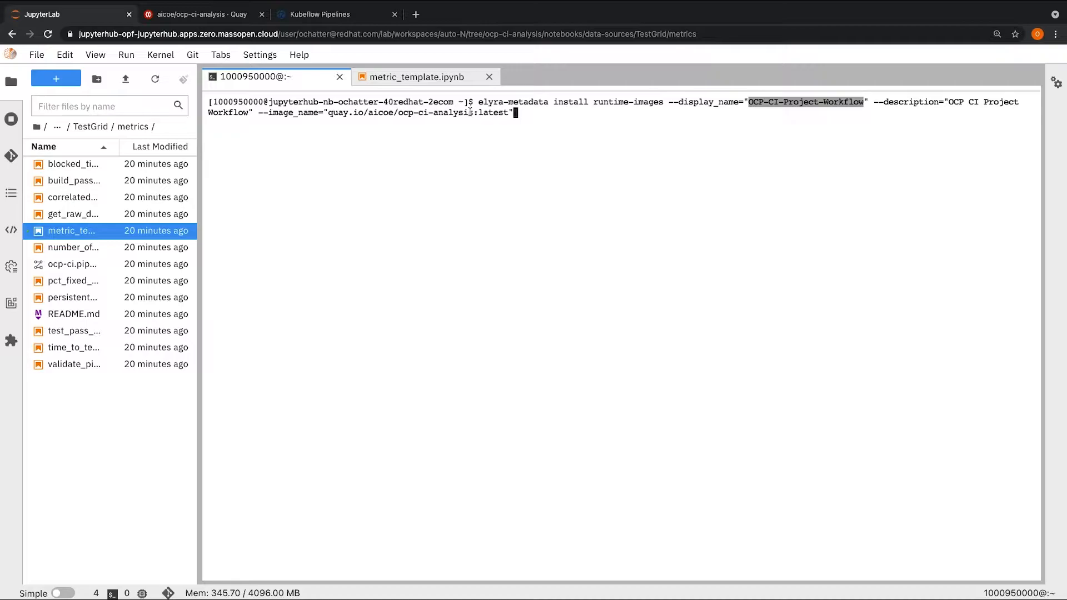
key("Return")
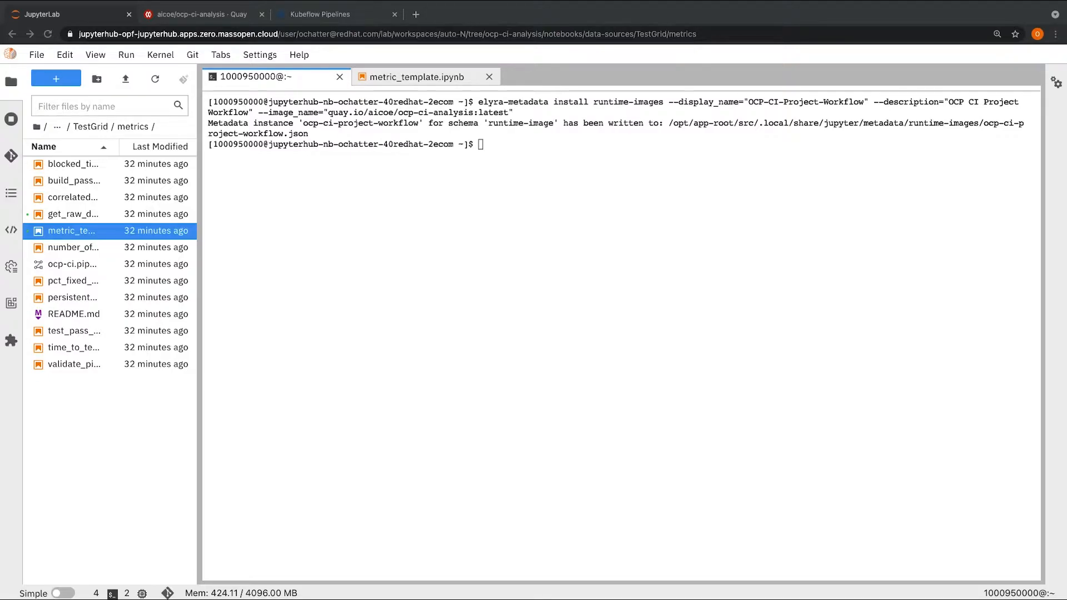
Run the elyra-metadata runtimes install for ocp-ci-metrics-pipeline with S3 settings, then load ocp-ci.pipeline
left_click(664, 189)
key("ctrl+v")
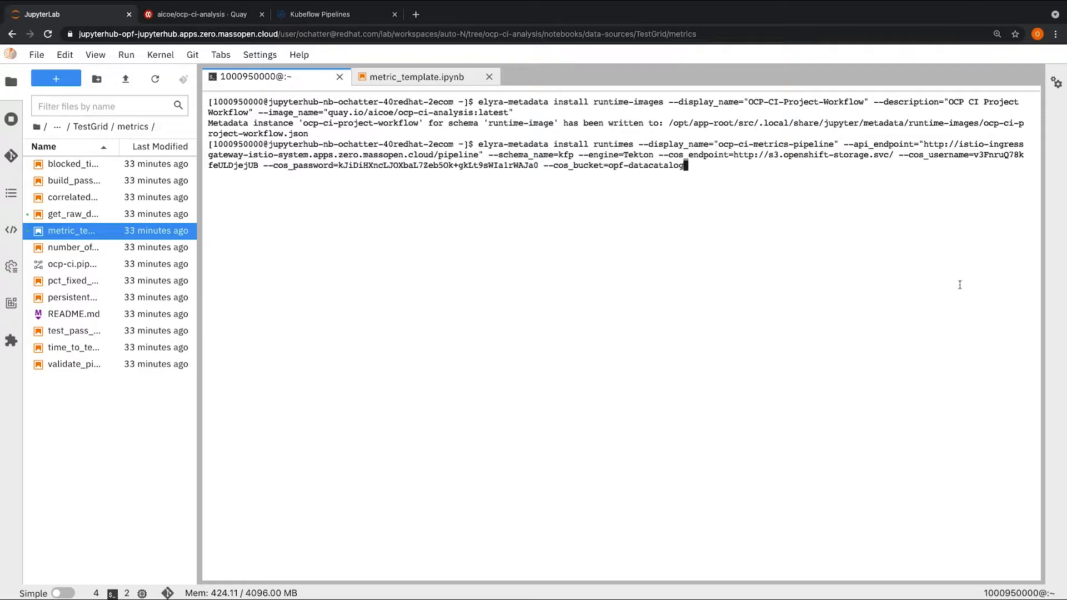
key("Return")
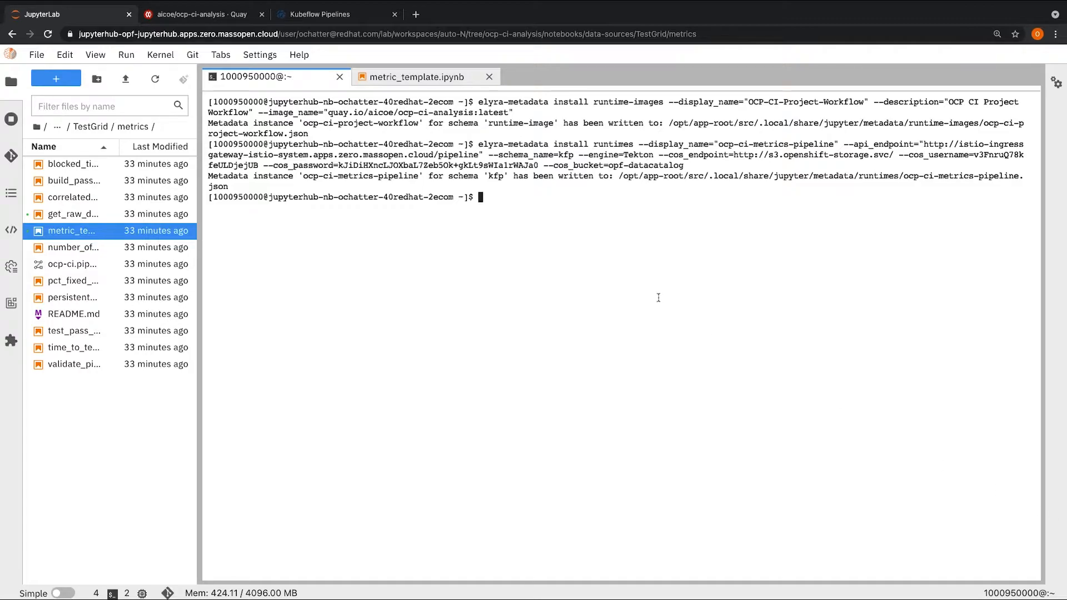
double_click(154, 266)
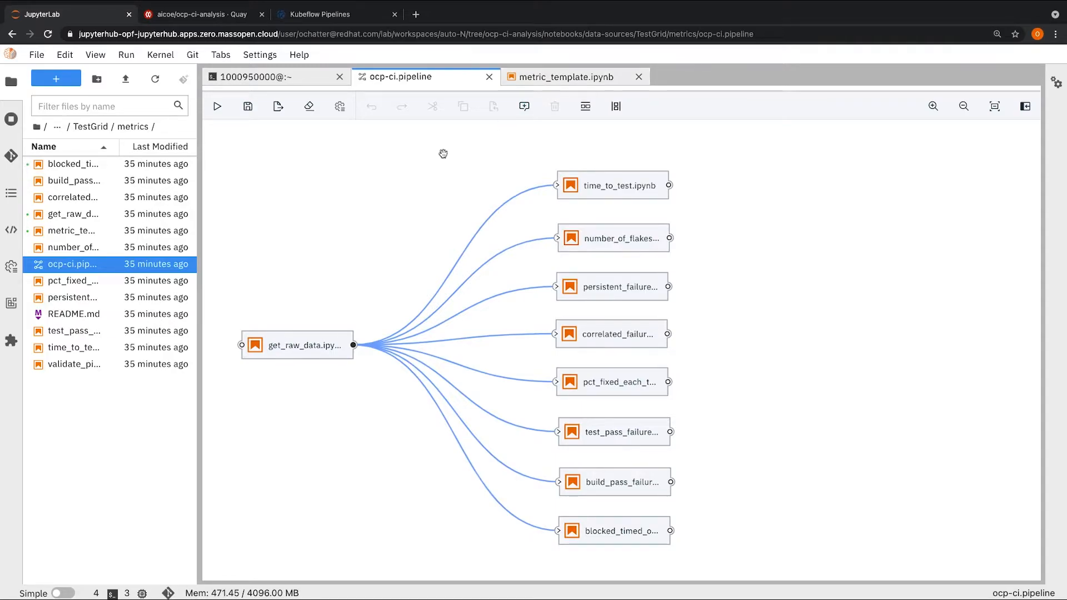
Review the get_raw_data notebook's TestGrid fetch, then return to the ocp-ci pipeline graph
double_click(87, 215)
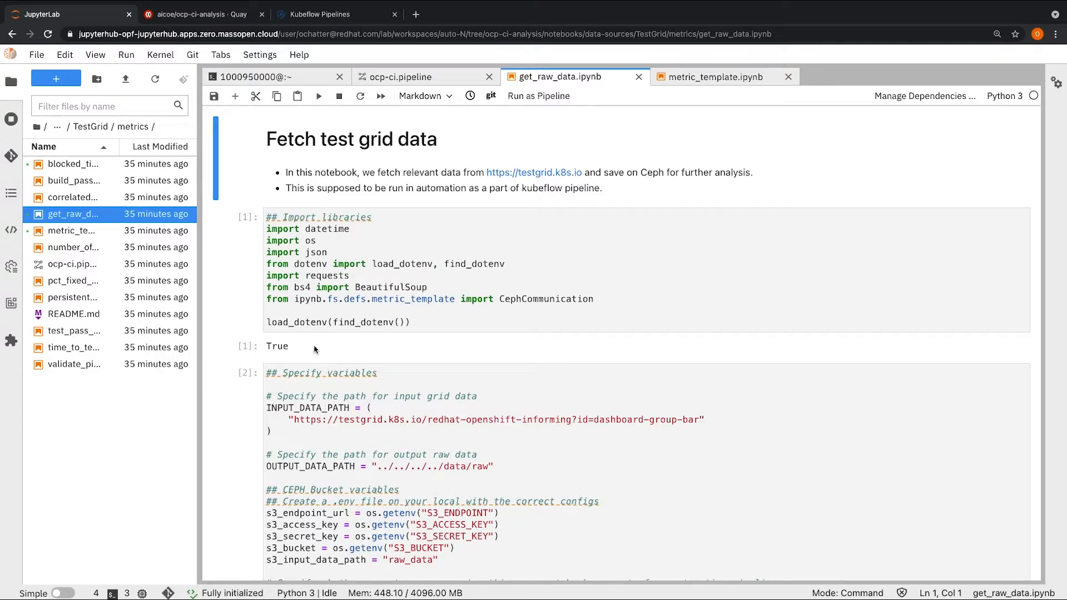
scroll(314, 349, "down", 10)
scroll(314, 348, "down", 10)
scroll(314, 348, "down", 10)
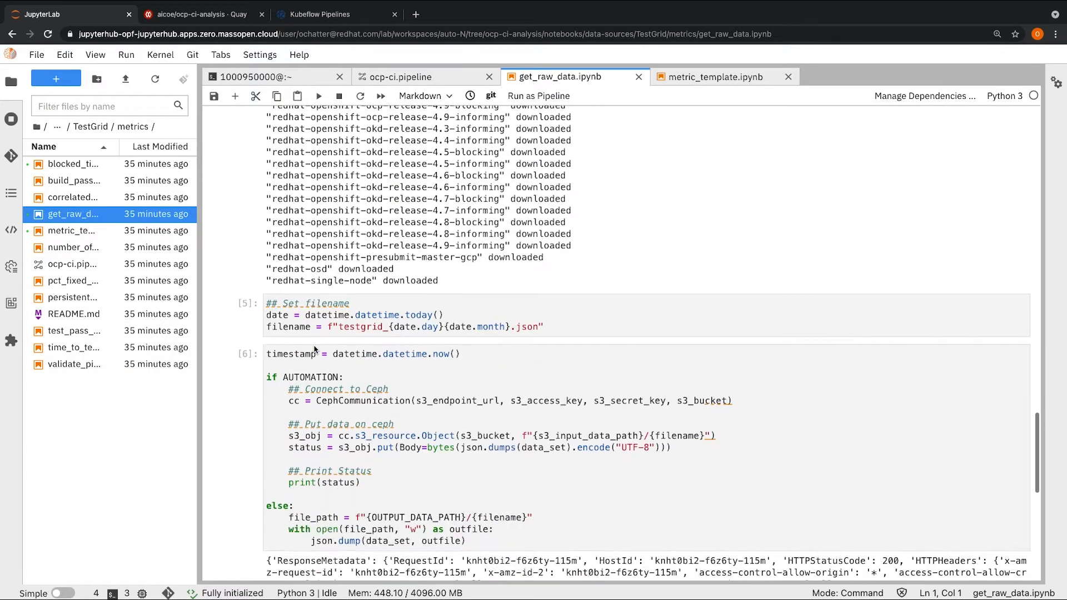
scroll(314, 349, "down", 10)
scroll(314, 349, "up", 5)
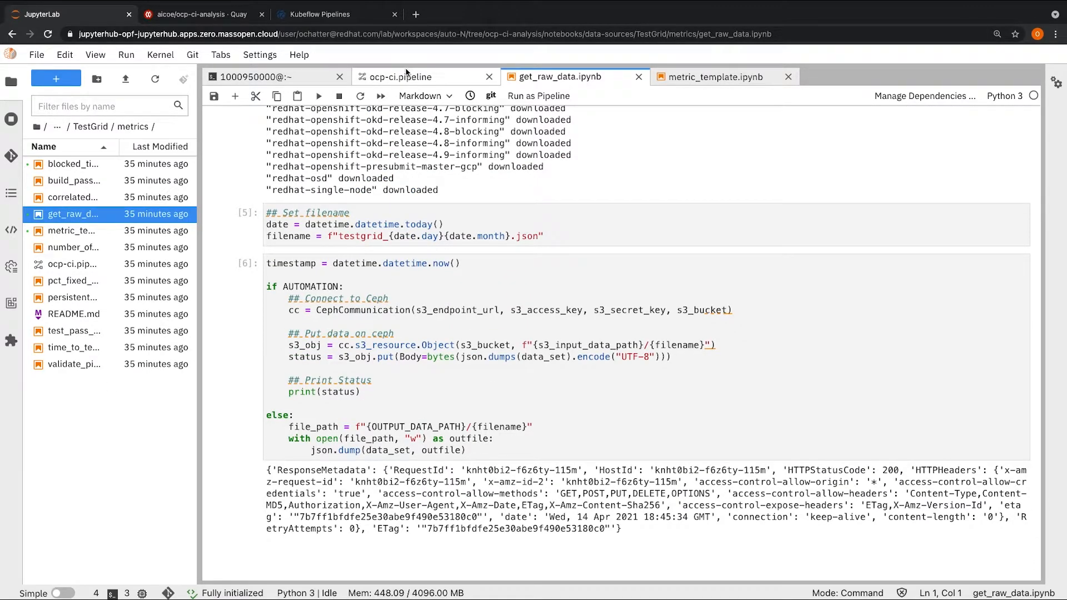
left_click(401, 76)
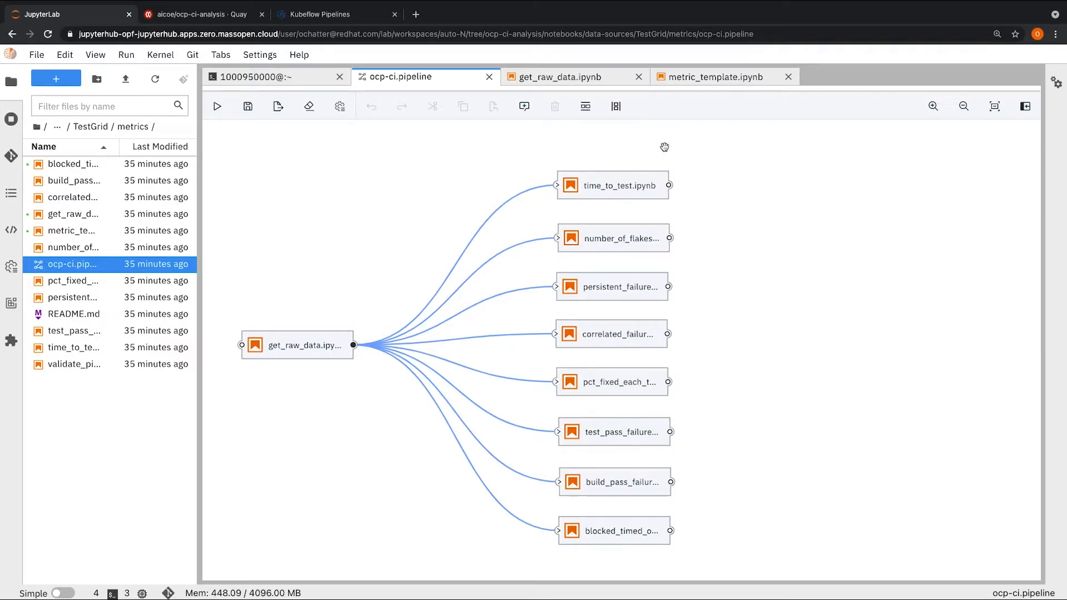
Review blocked_timed_out.ipynb's Save to Ceph or Local step, then return to the ocp-ci pipeline graph
double_click(162, 167)
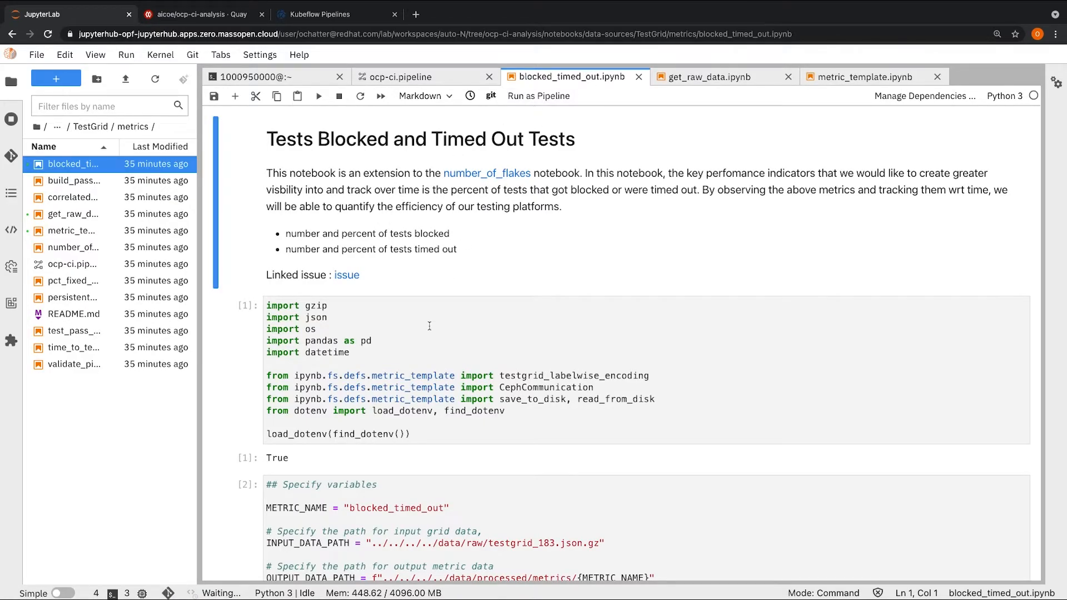
scroll(429, 326, "down", 3)
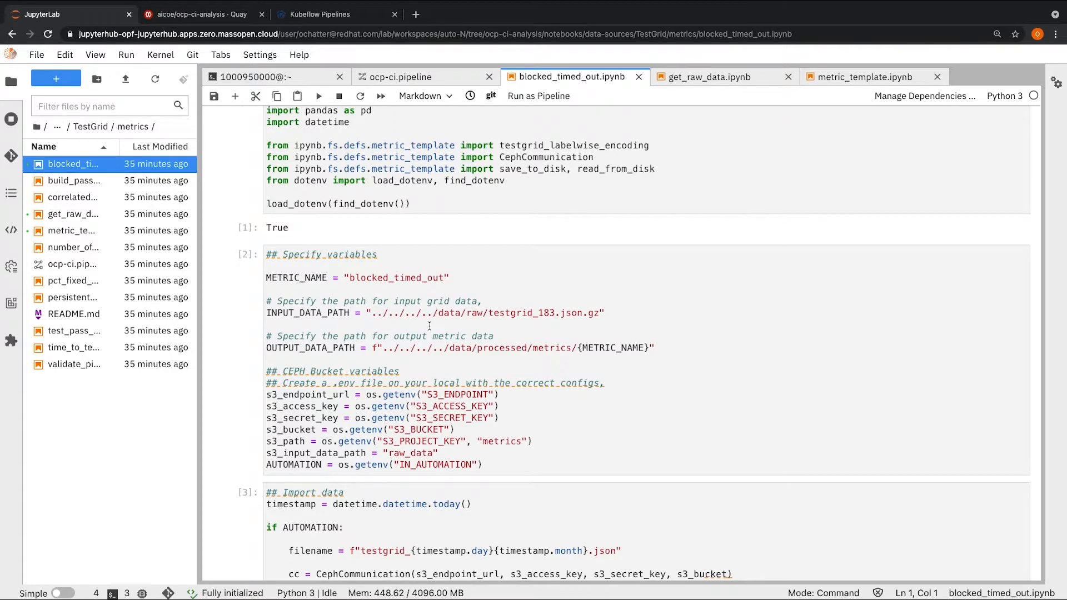
scroll(430, 326, "down", 5)
scroll(430, 326, "down", 1)
scroll(429, 327, "down", 6)
scroll(430, 327, "down", 6)
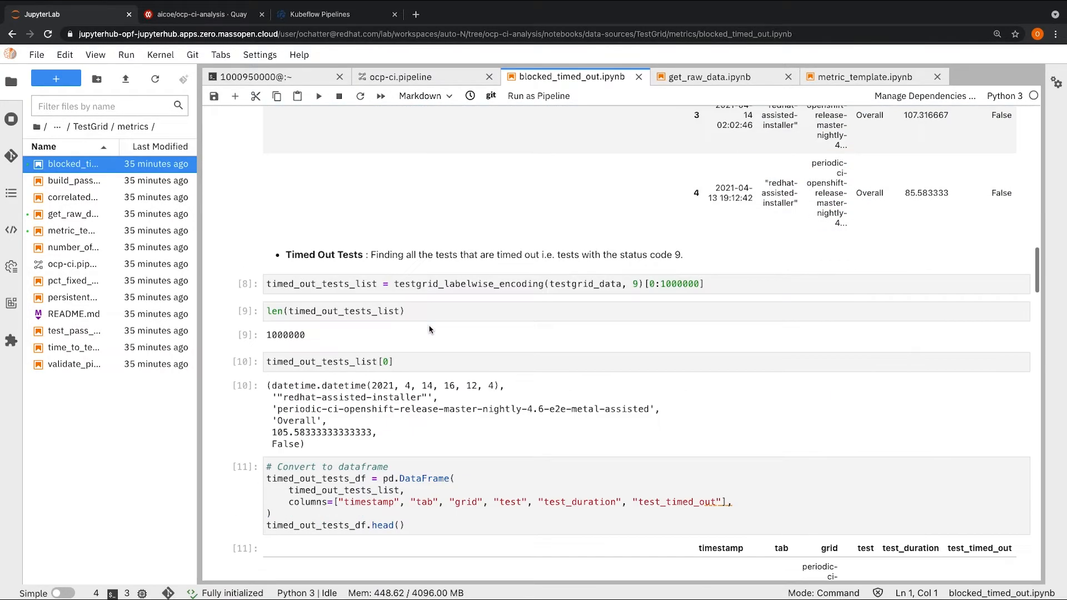
scroll(430, 329, "down", 4)
scroll(429, 330, "down", 2)
scroll(429, 330, "down", 4)
scroll(429, 329, "down", 5)
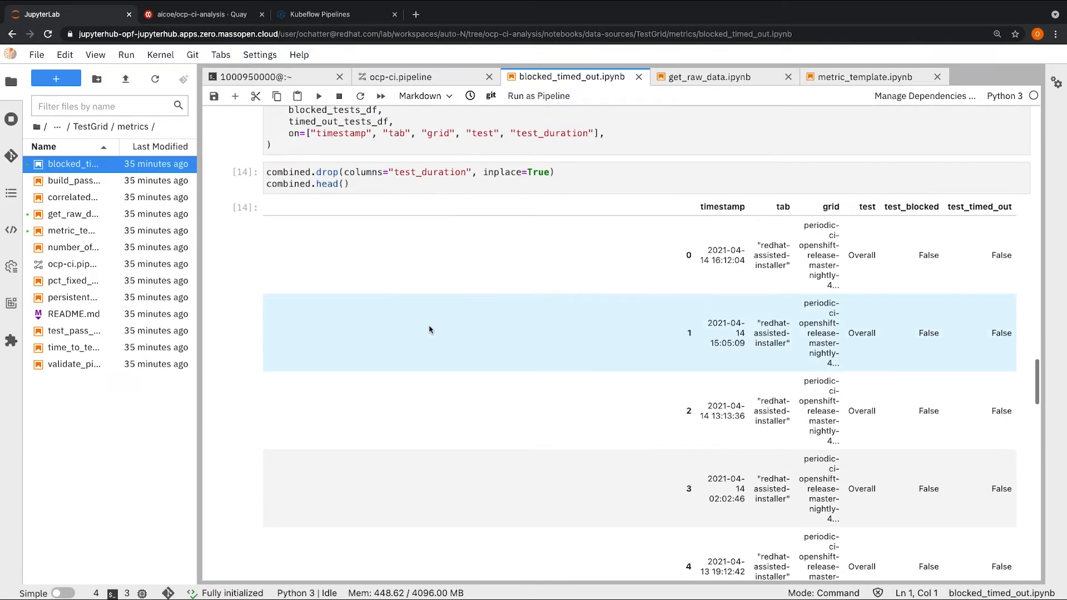
scroll(429, 330, "down", 5)
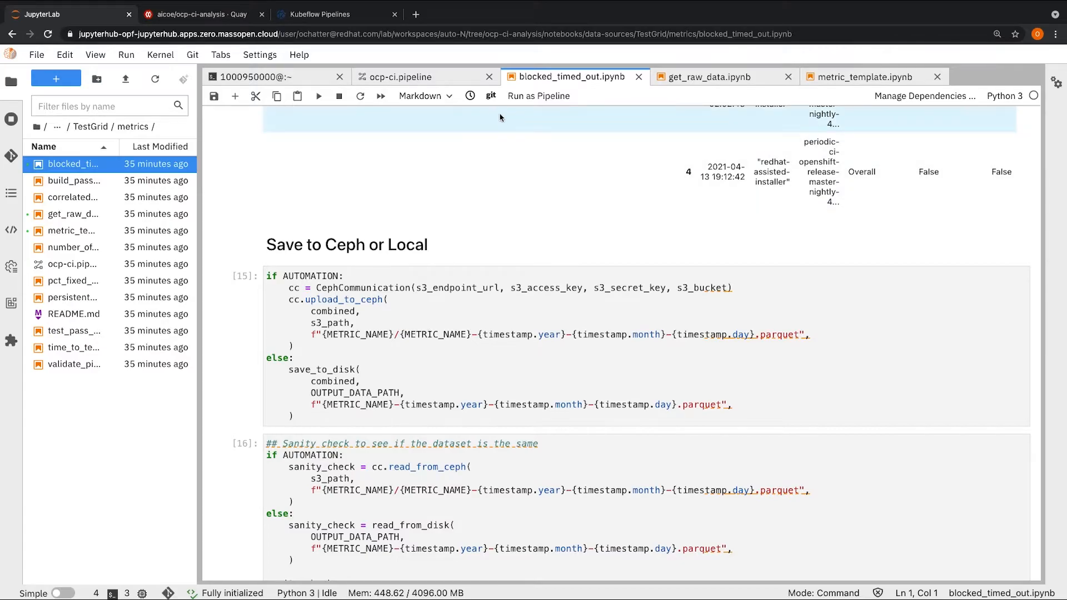
left_click(461, 81)
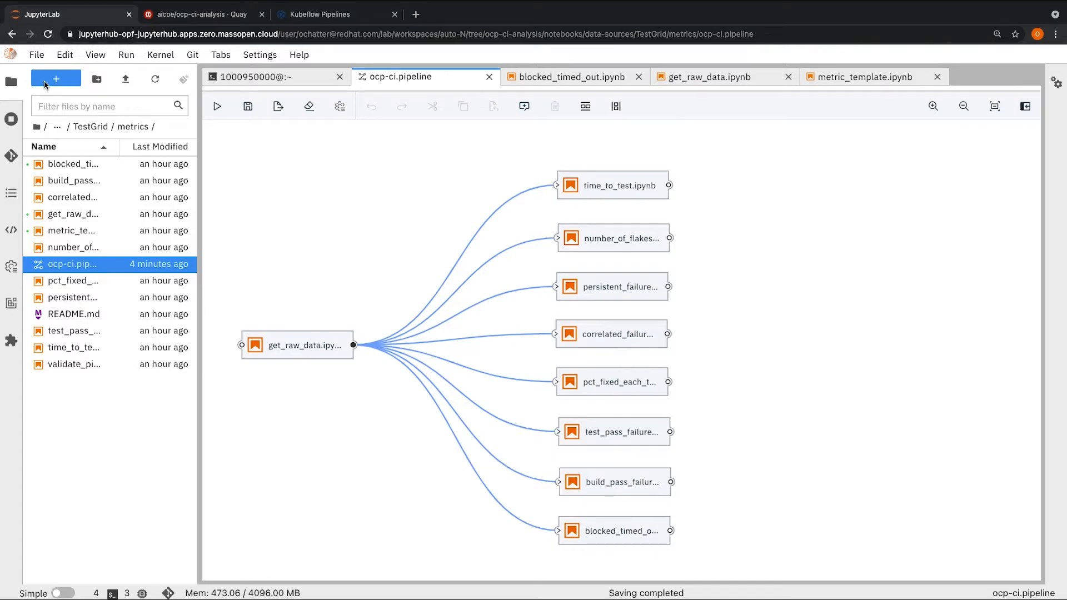
Create a new Elyra pipeline from the Launcher and rename it test.pipeline
double_click(45, 81)
scroll(269, 347, "down", 1)
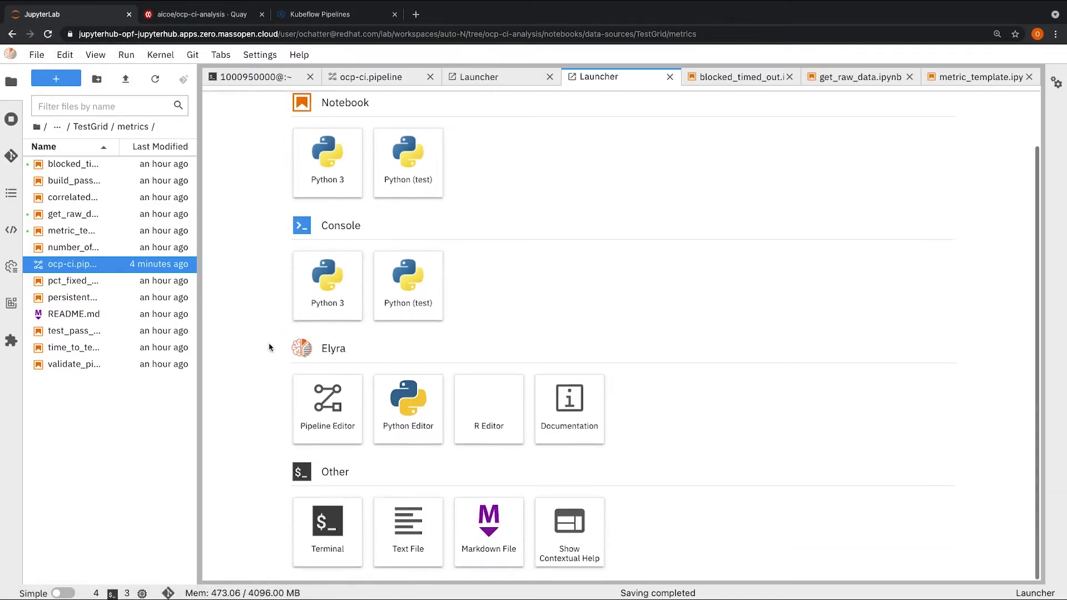
left_click(324, 406)
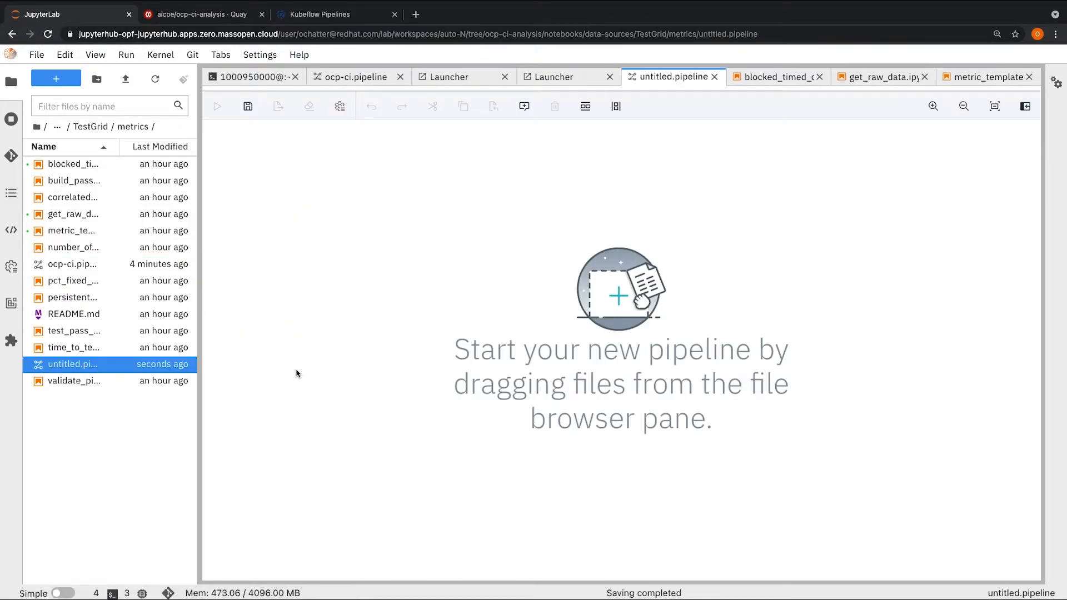
right_click(55, 364)
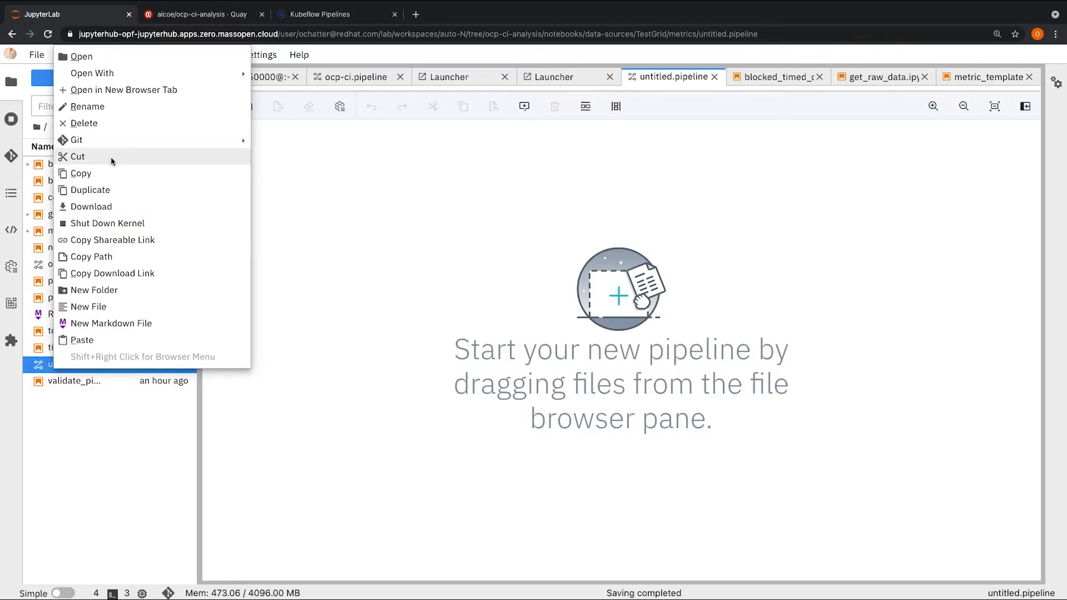
left_click(116, 111)
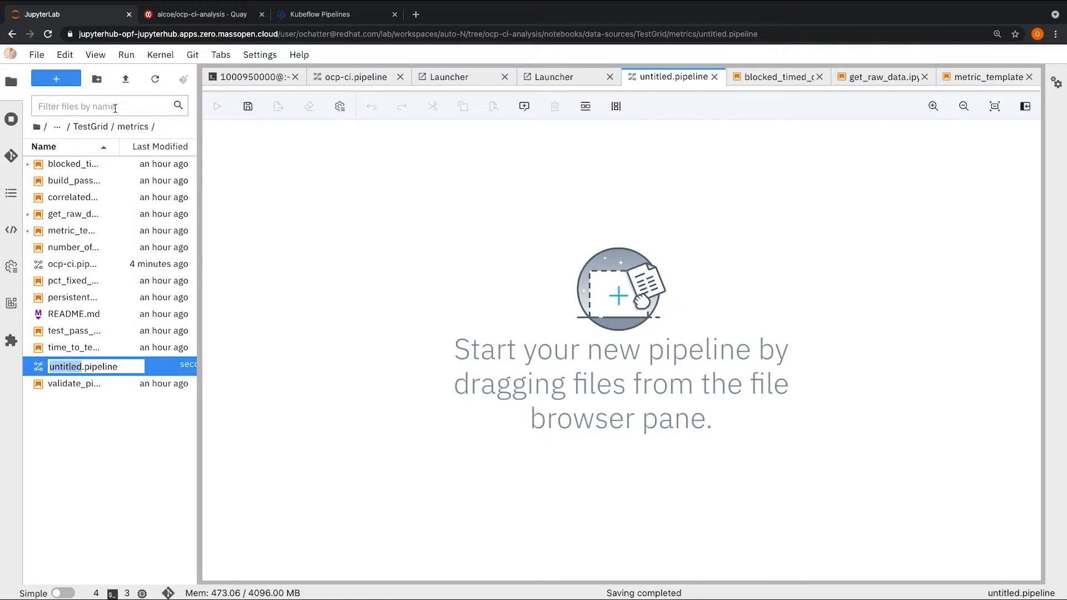
type("test")
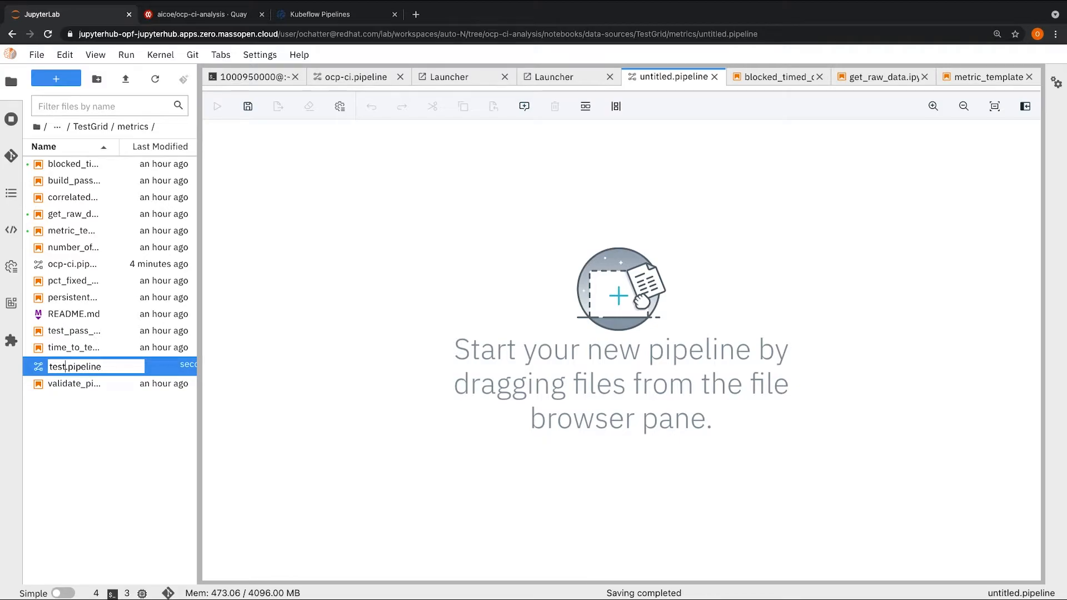
key("Return")
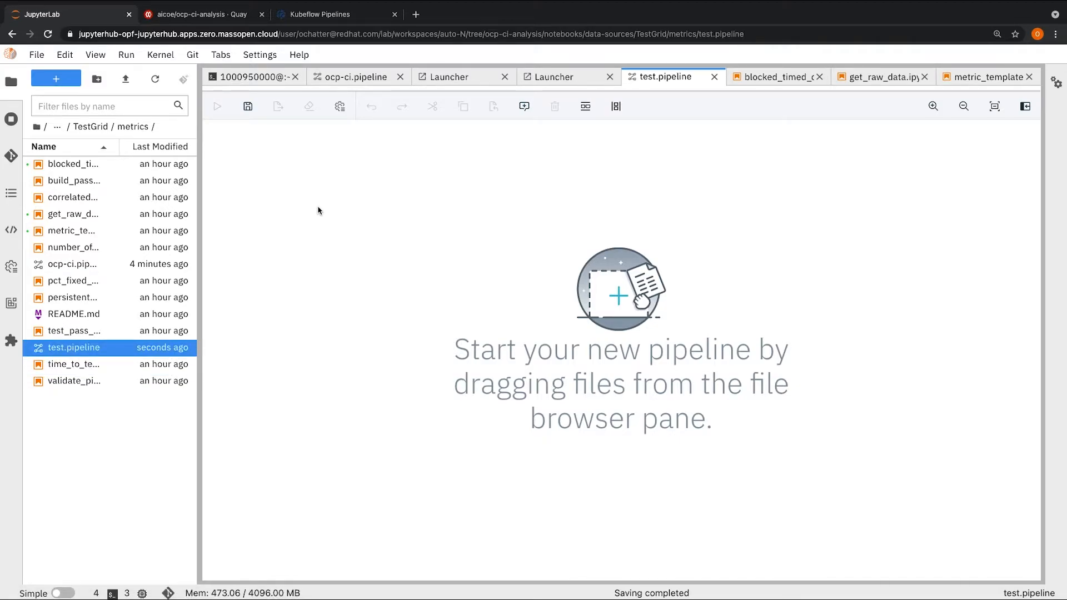
Drag get_raw_data.ipynb onto the test.pipeline canvas as its single node
left_click_drag(155, 214, 504, 264)
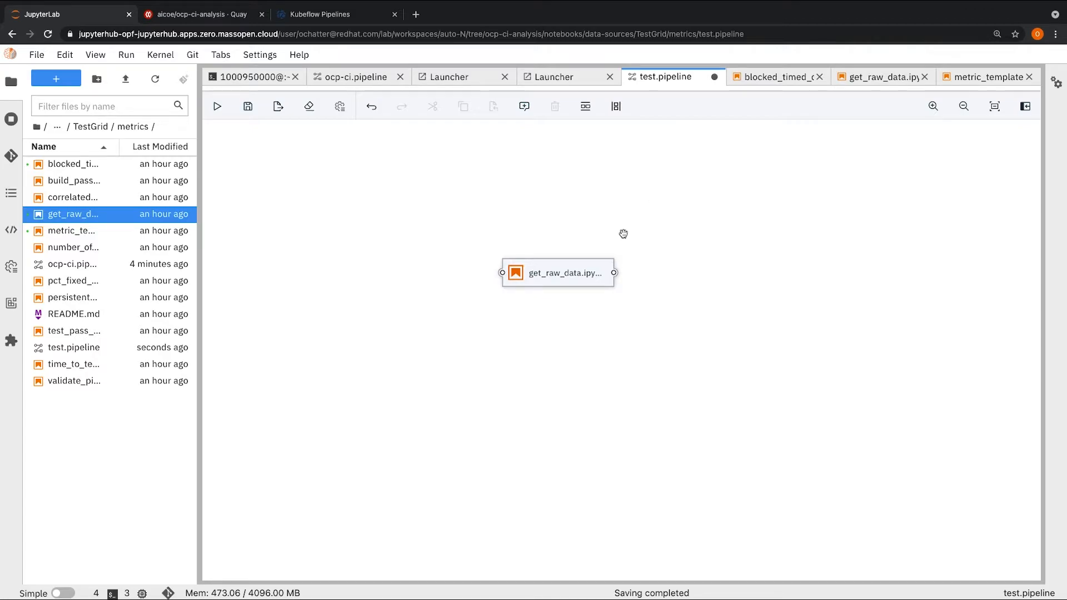
Give the get_raw_data node the OCP-CI-Project-Workflow runtime image in its properties
left_click(609, 275)
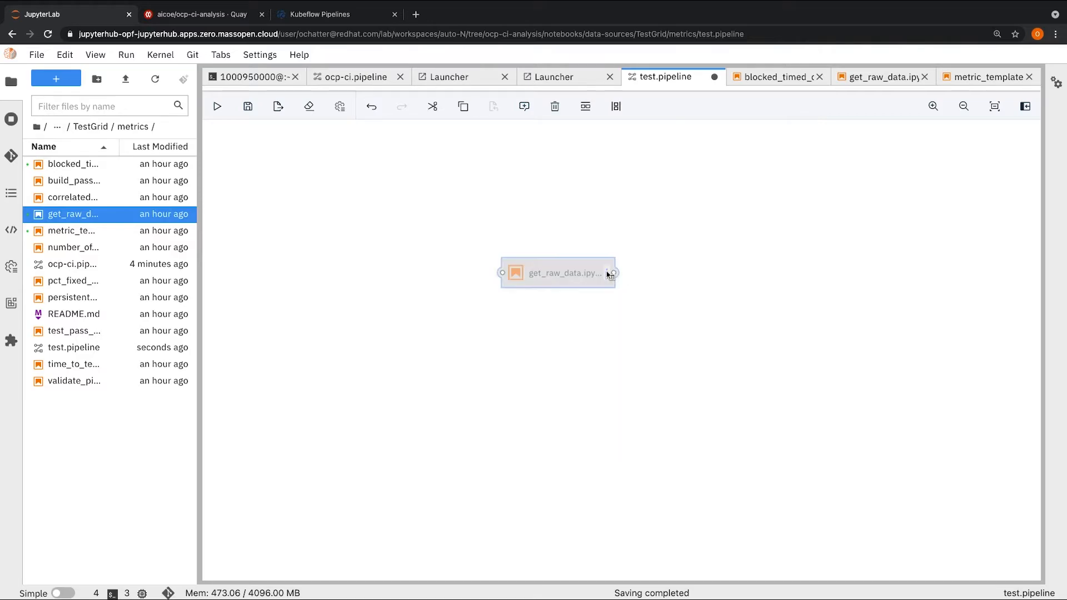
right_click(609, 276)
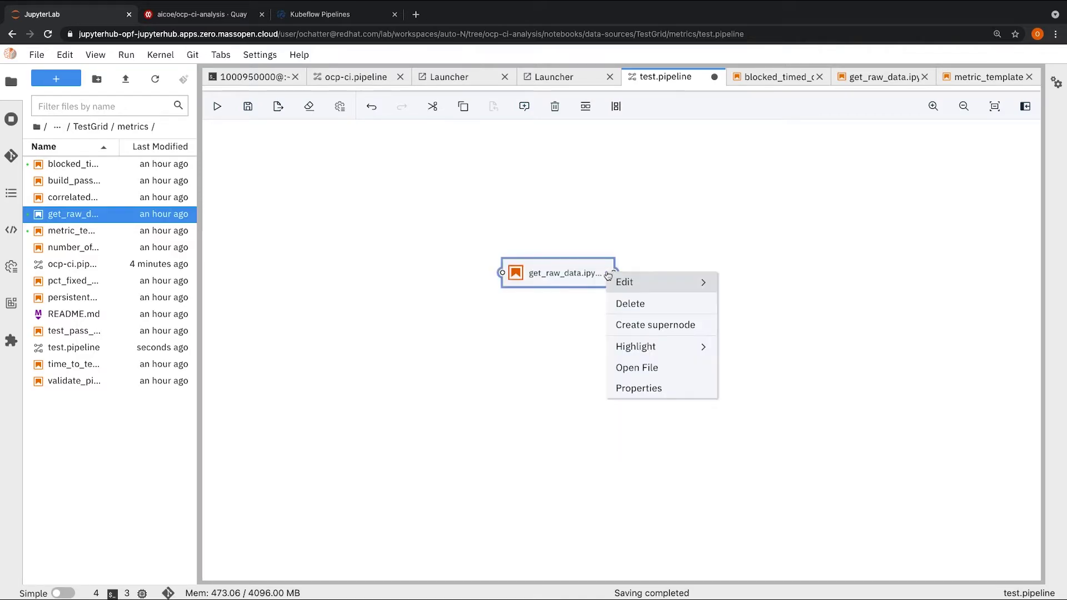
left_click(625, 387)
mouse_move(931, 231)
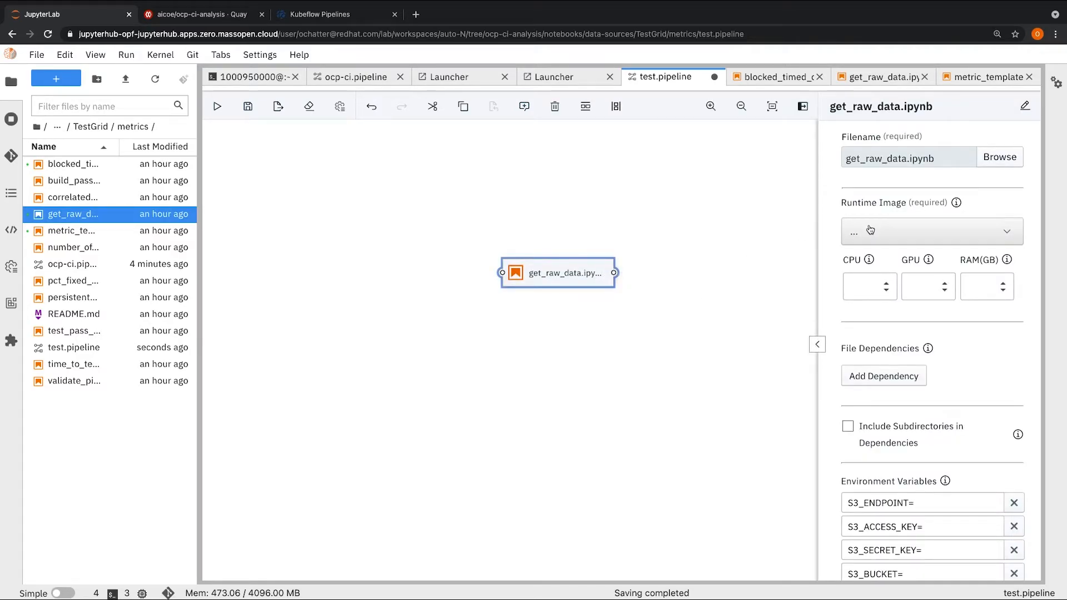
left_click(870, 230)
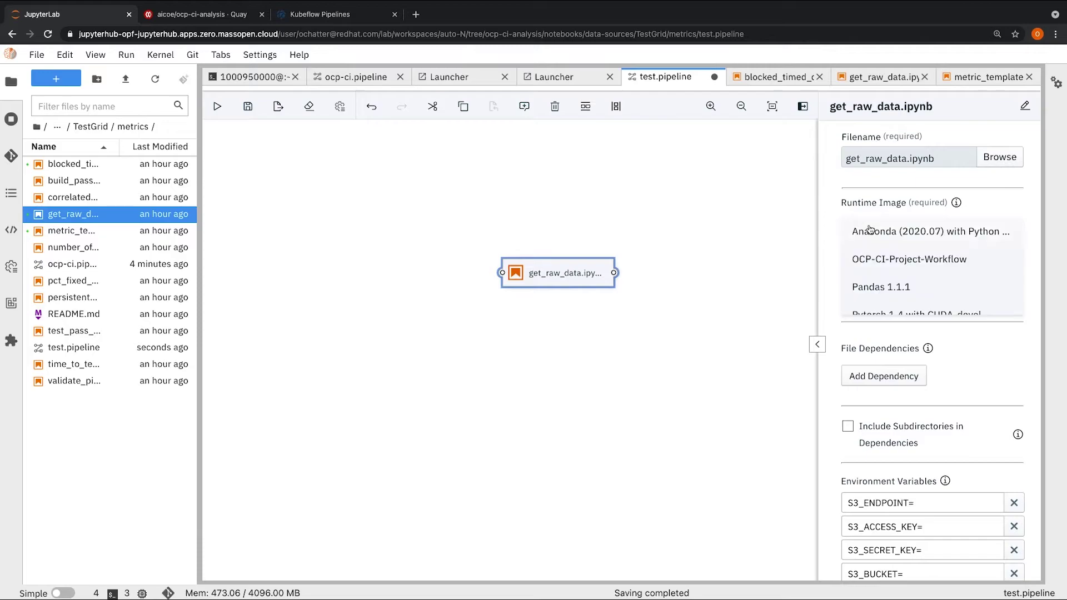
left_click(867, 257)
Set CPU 1 and RAM 8 GB, then begin adding a file dependency
left_click(858, 285)
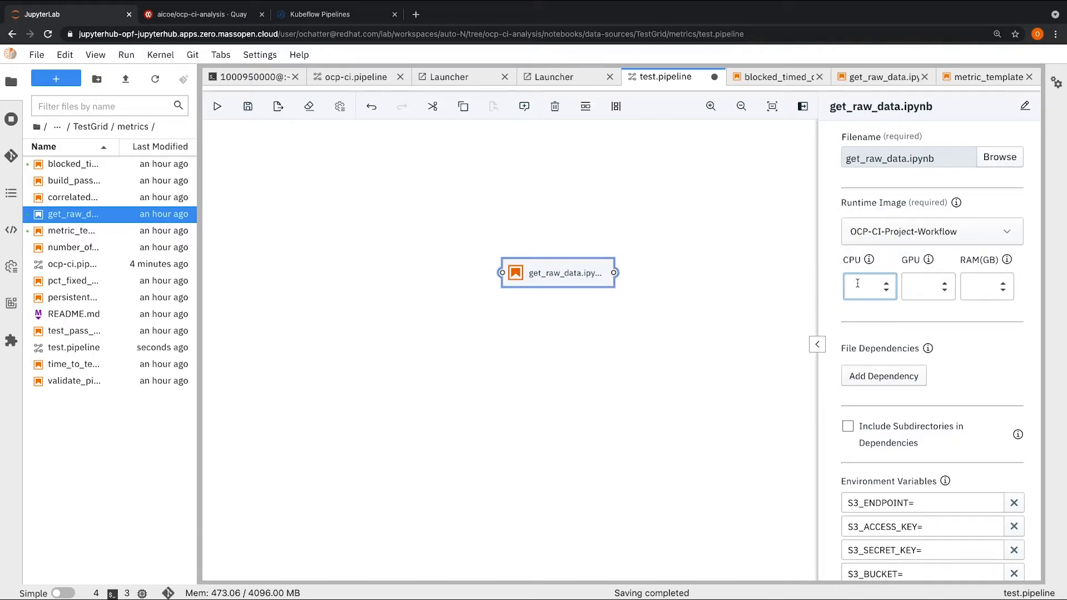
type("1")
left_click(970, 286)
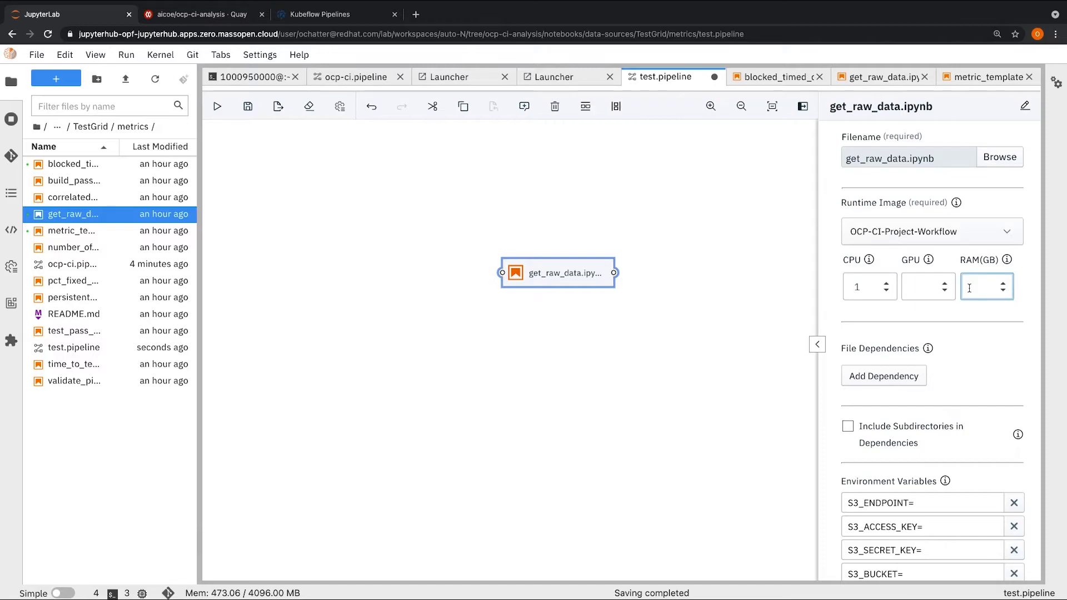
type("8")
scroll(963, 347, "down", 2)
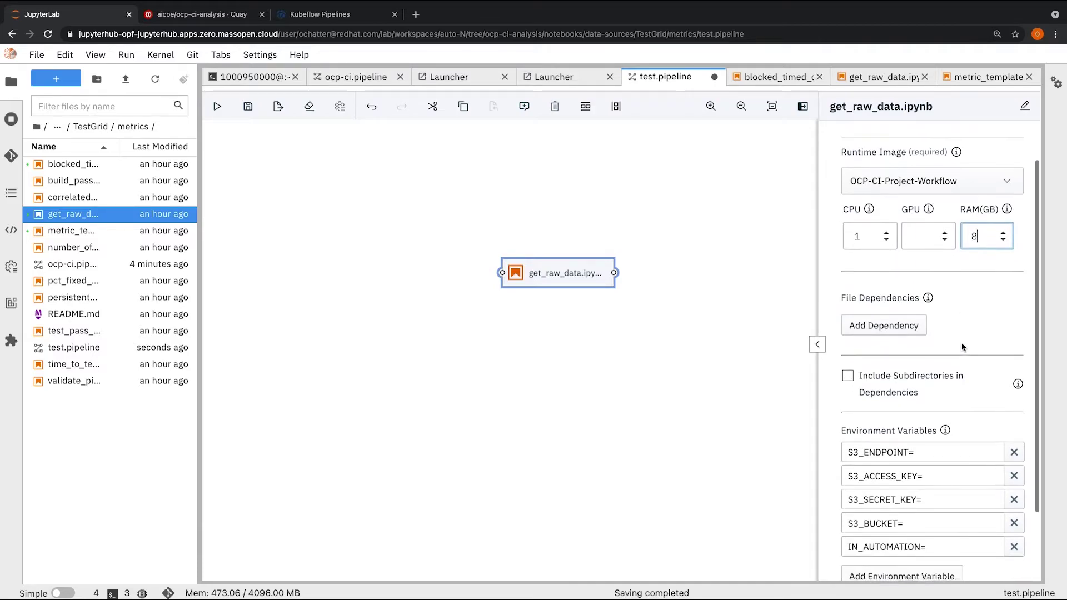
left_click(908, 322)
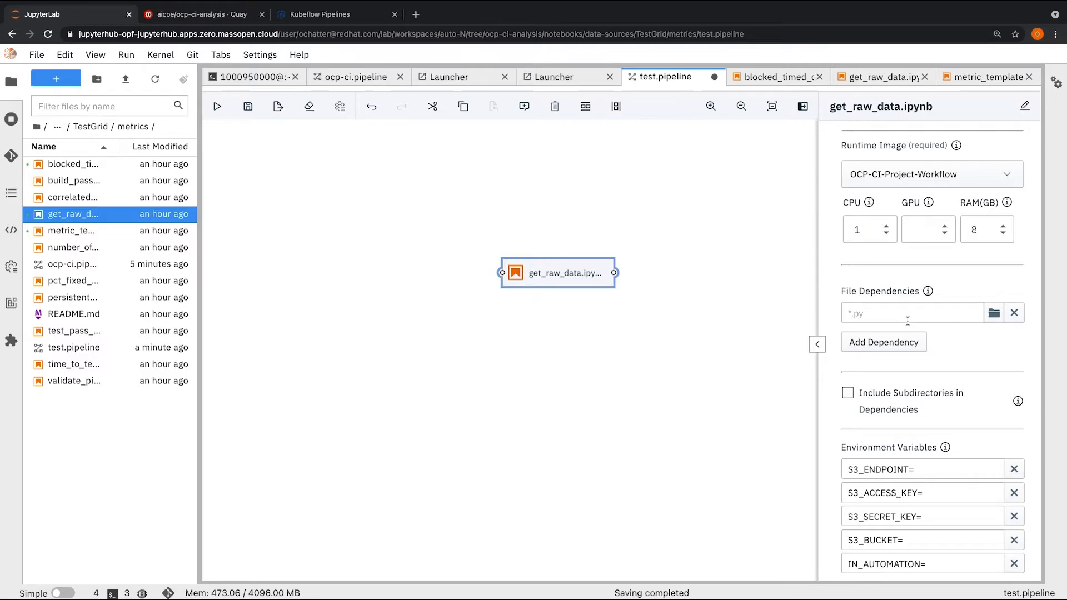
Make metric_template.ipynb a file dependency of get_raw_data
left_click(994, 313)
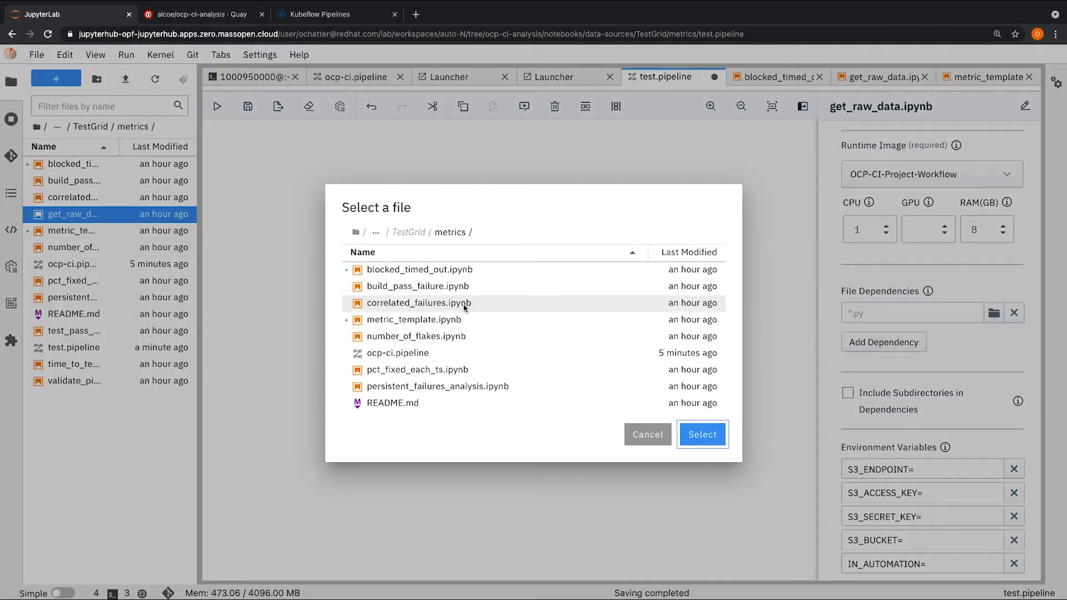
left_click(449, 321)
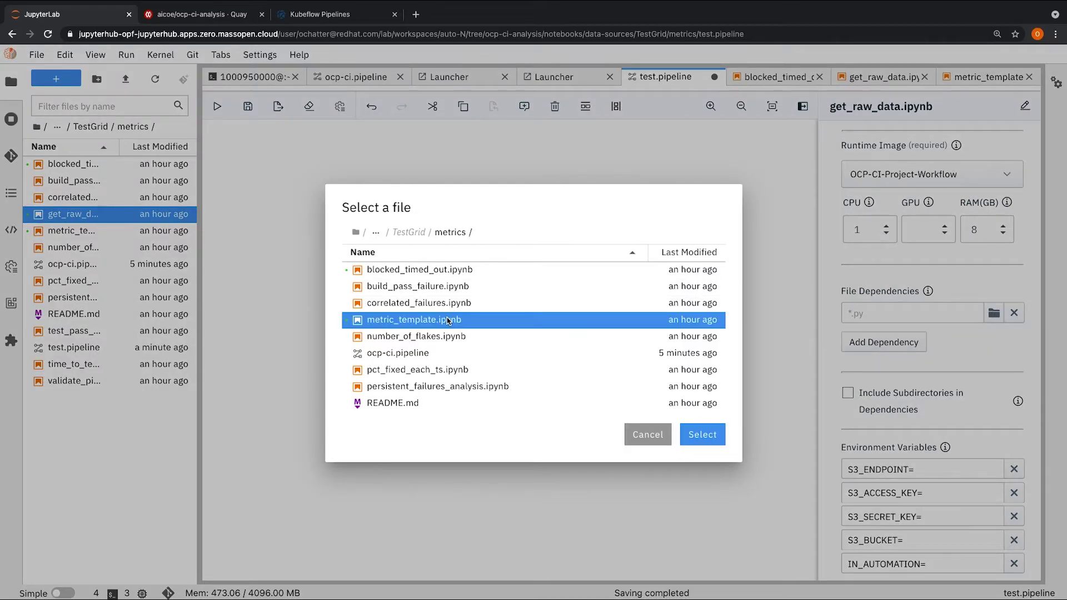
left_click(695, 435)
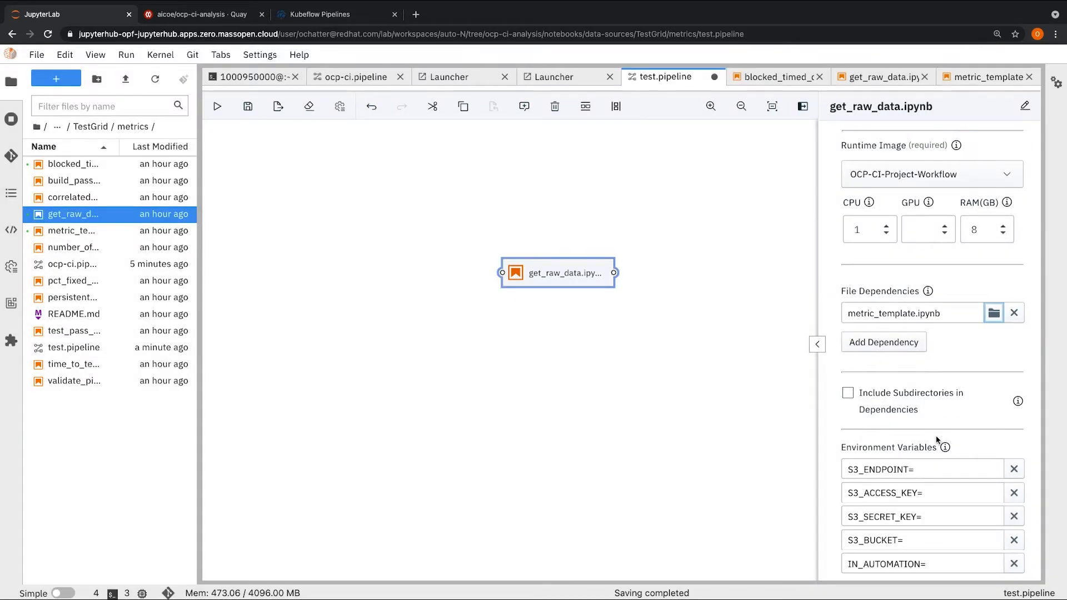
scroll(938, 434, "down", 2)
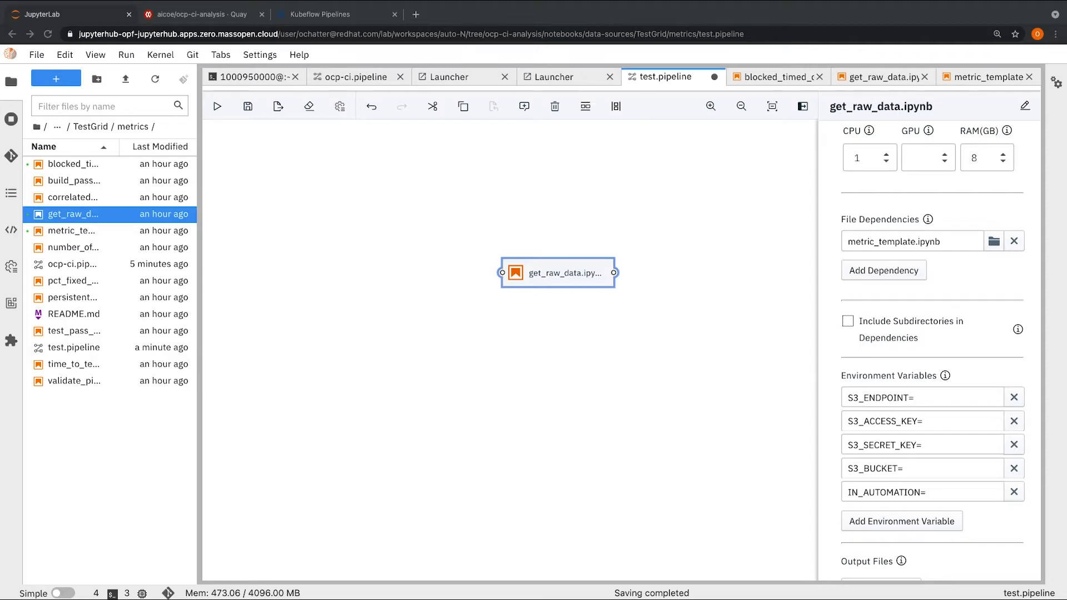
Paste the S3 endpoint, access key, secret key and bucket opf-datacatalog into the environment variables
left_click(928, 395)
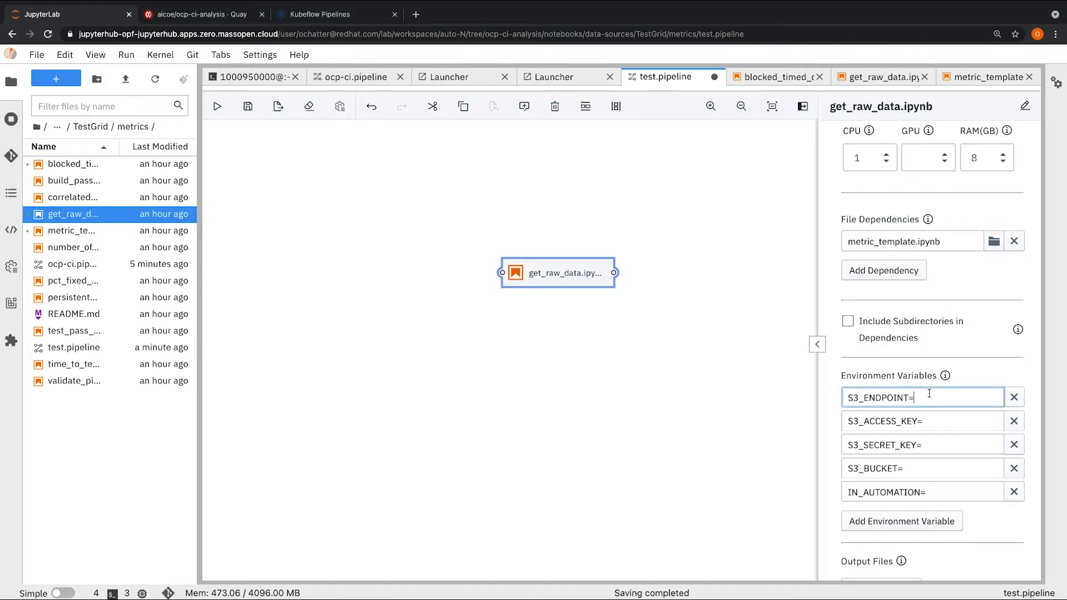
key("ctrl+v")
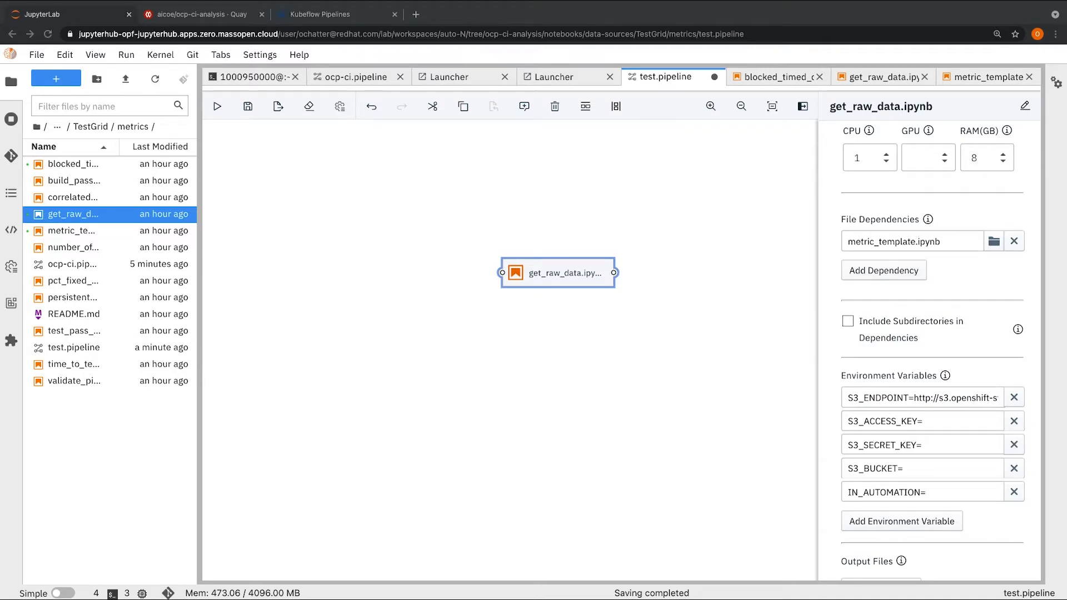
left_click(931, 421)
key("ctrl+v")
left_click(937, 444)
left_click(942, 444)
key("ctrl+v")
left_click(941, 468)
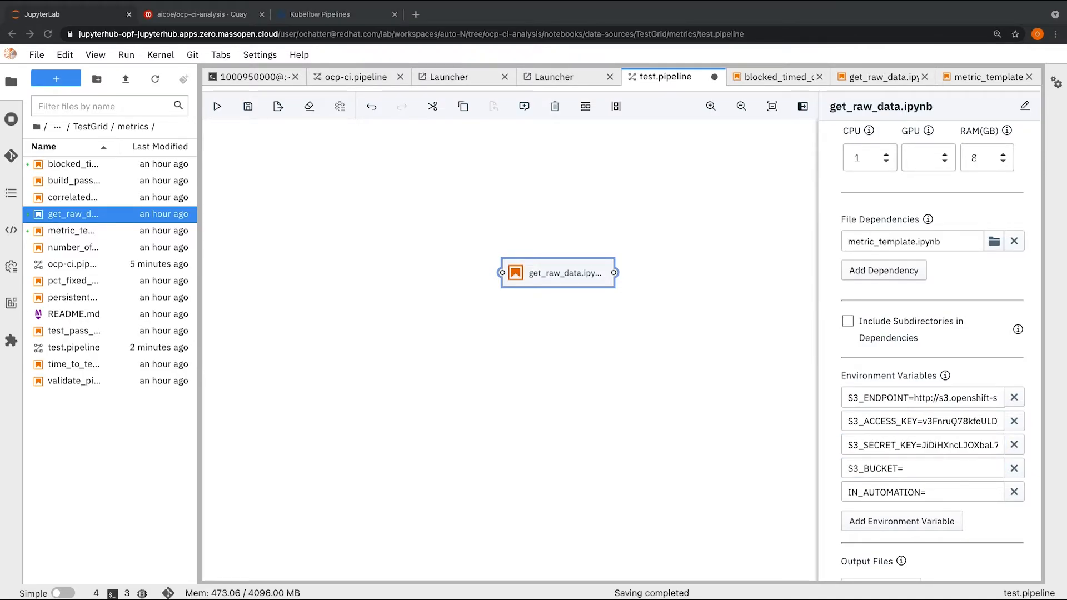
left_click(916, 472)
type("opf-datacatalog")
left_click(953, 492)
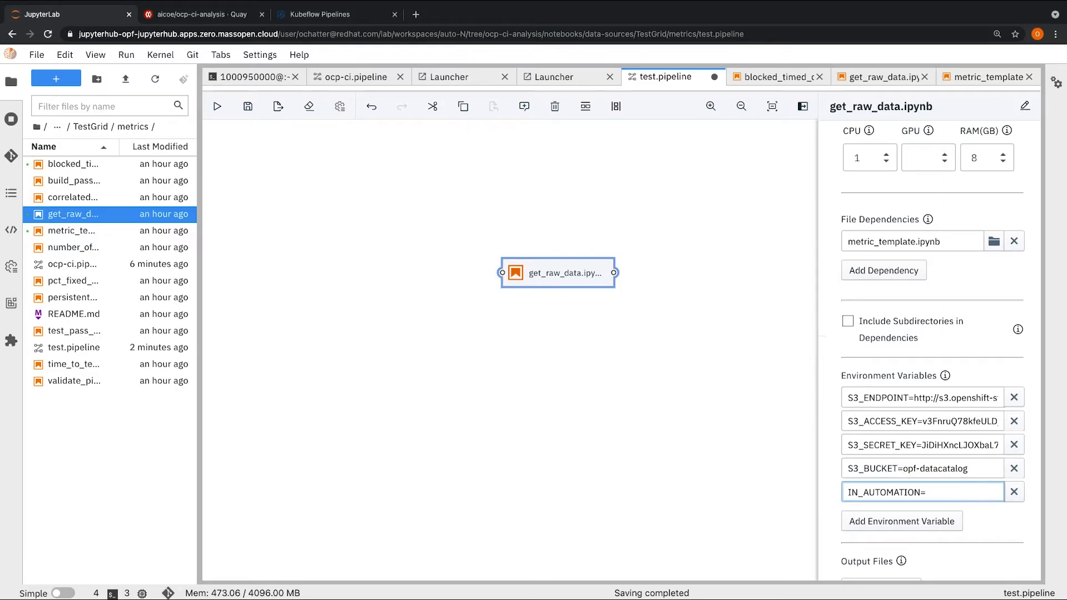
Set IN_AUTOMATION to True, save test.pipeline and dismiss the properties panel
key("super+Tab")
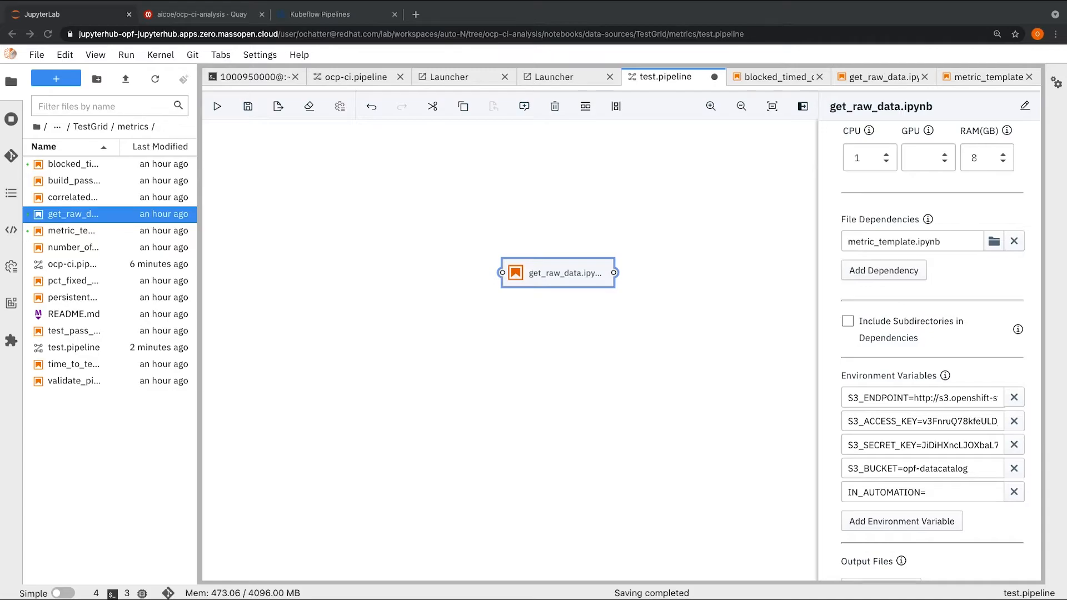
left_click(938, 492)
double_click(938, 492)
left_click(939, 492)
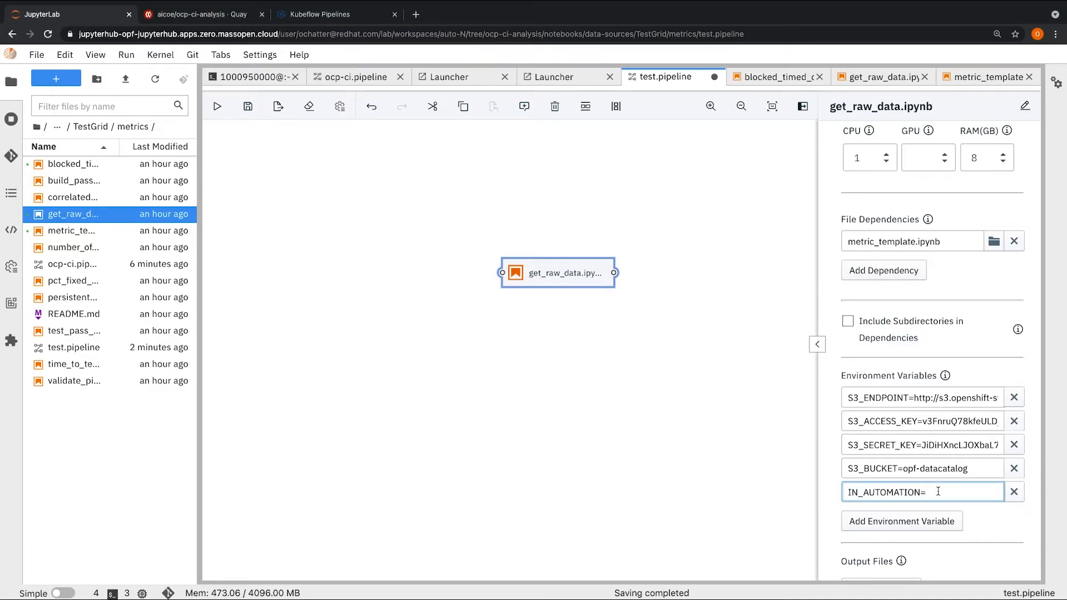
type("True")
key("ctrl+s")
left_click(746, 311)
left_click(803, 107)
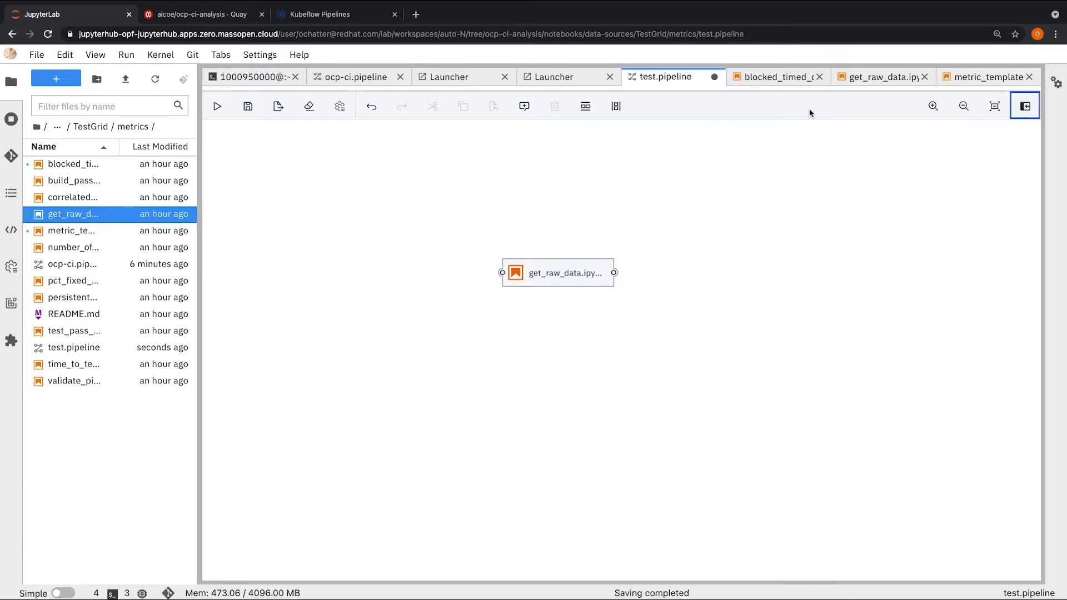
Save test.pipeline, switch to the ocp-ci pipeline and name its run demo
left_click(251, 110)
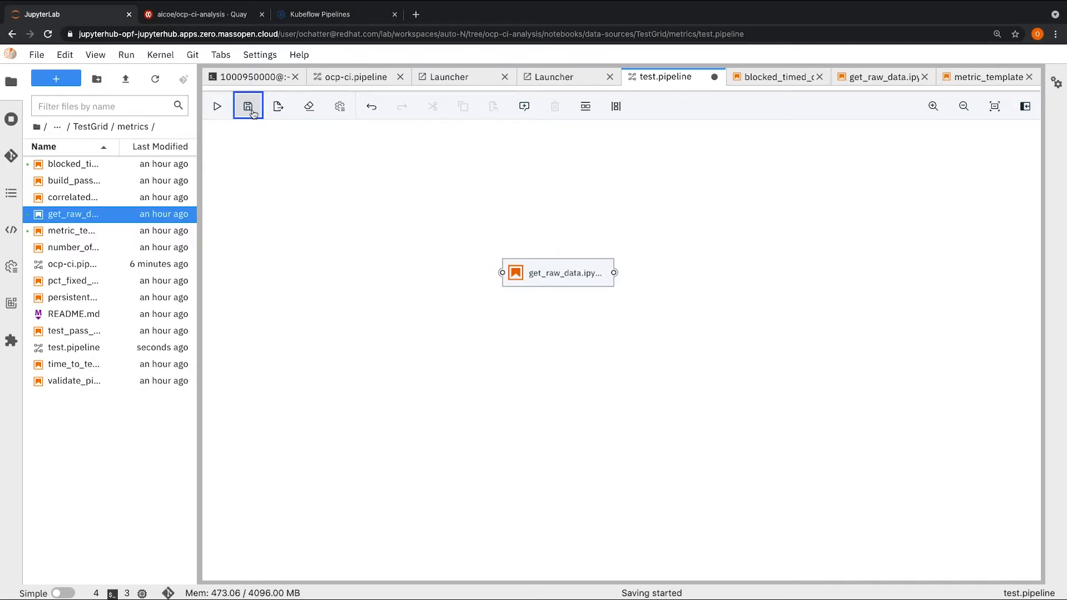
left_click(338, 78)
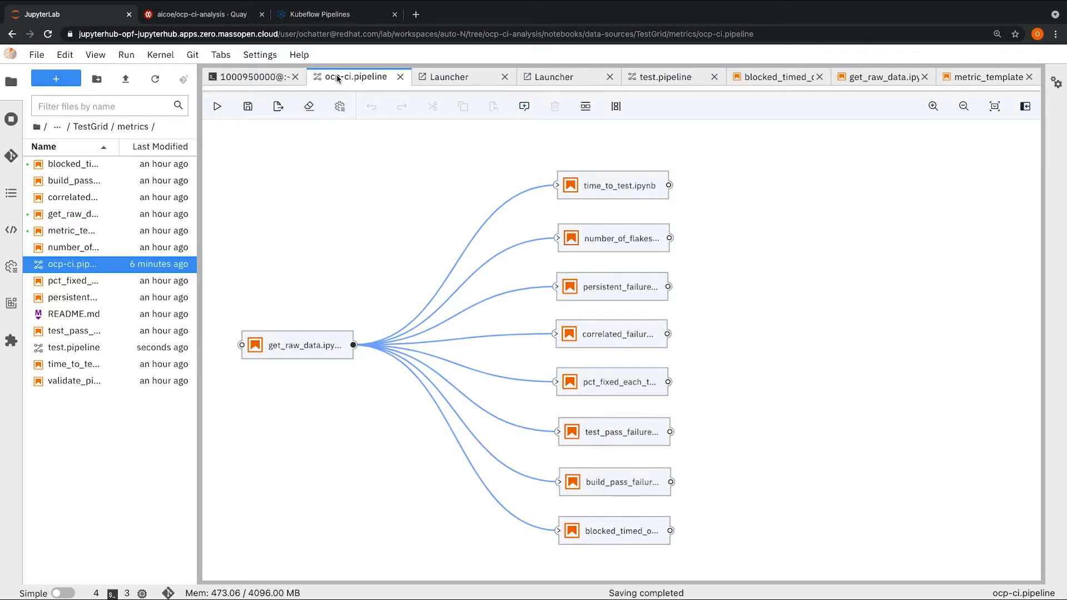
left_click(219, 105)
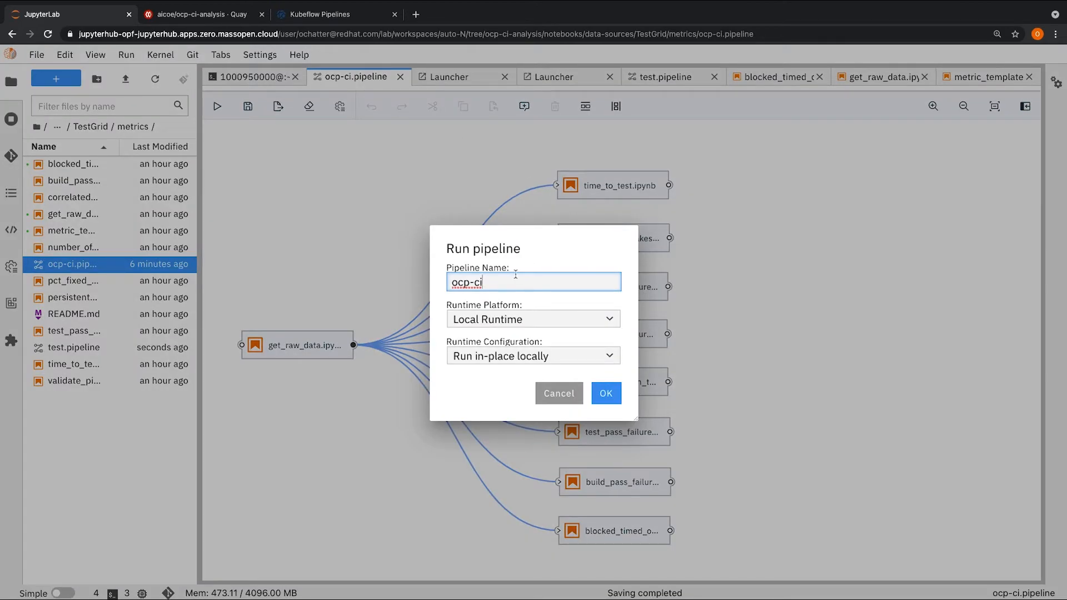
key("BackSpace")
key("BackSpace")
key("BackSpace")
key("BackSpace")
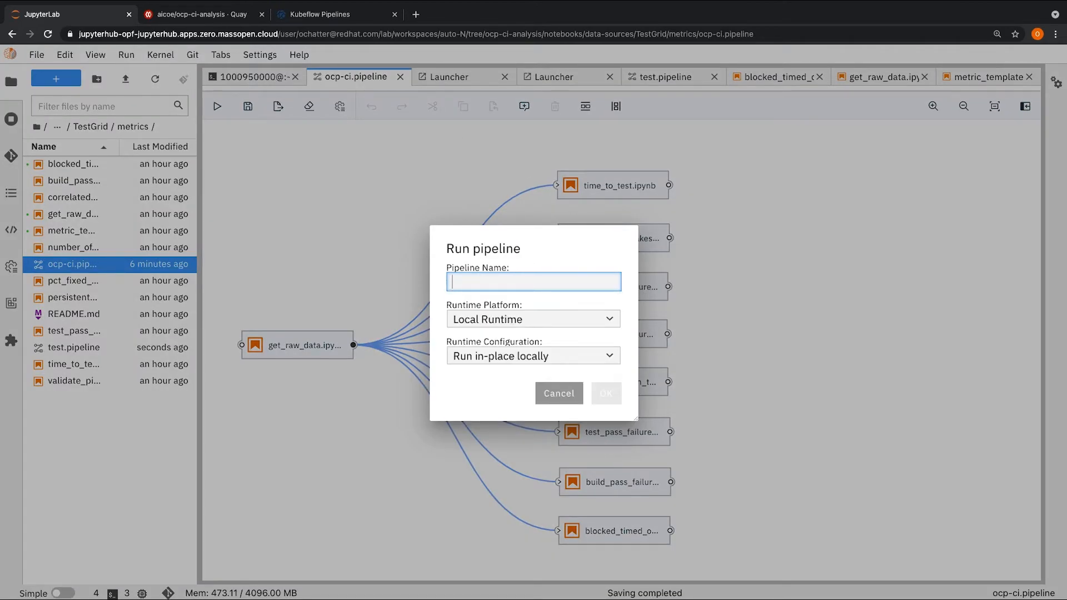
type("demo")
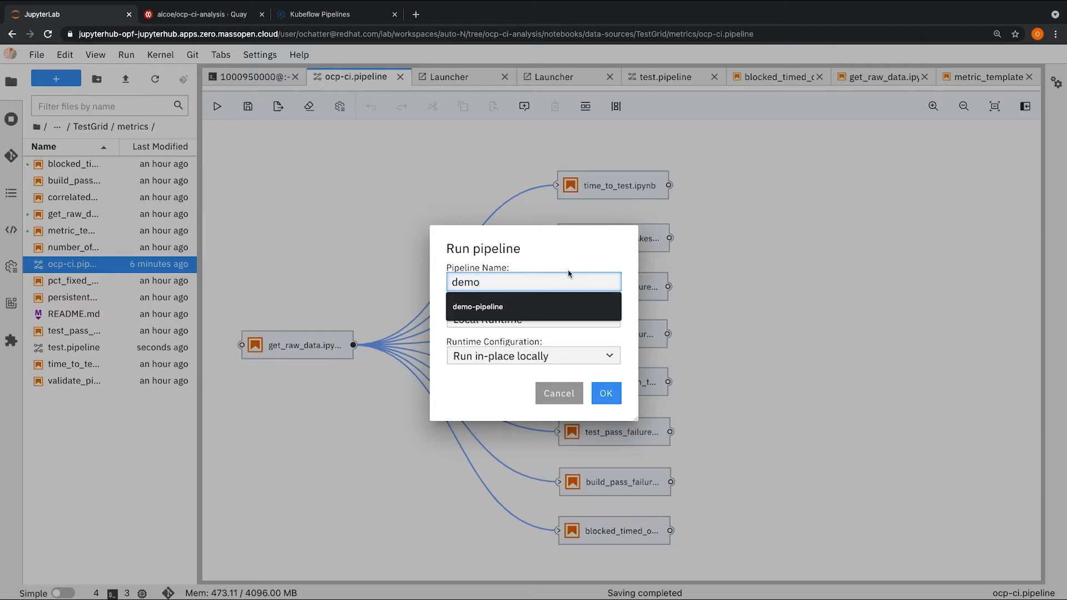
left_click(570, 253)
Submit the run to Kubeflow Pipelines with the ocp-ci-metrics-pipeline configuration and acknowledge the notice
left_click(492, 323)
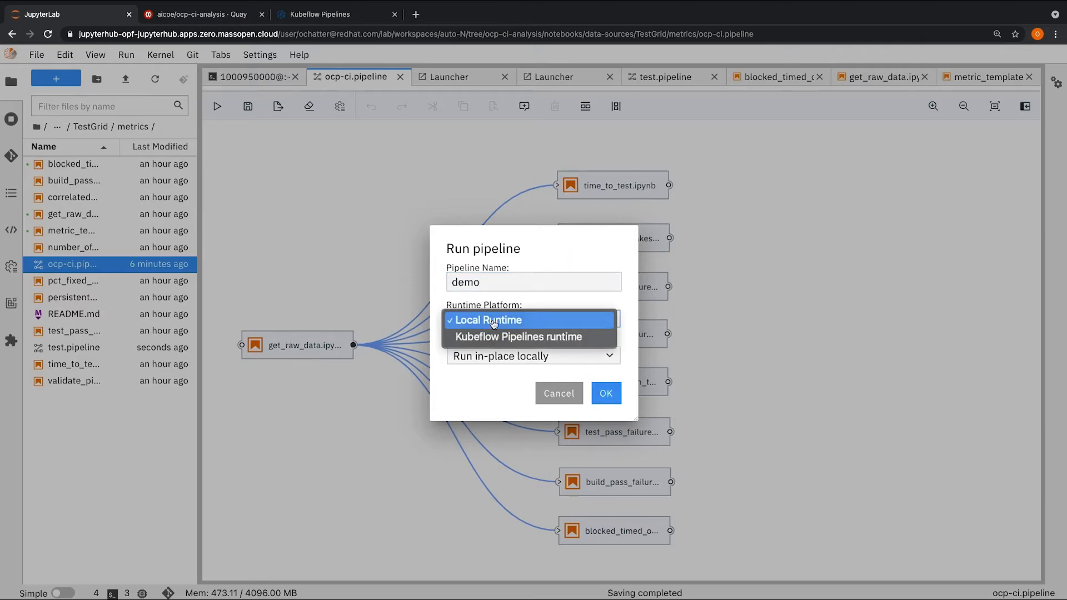
left_click(492, 334)
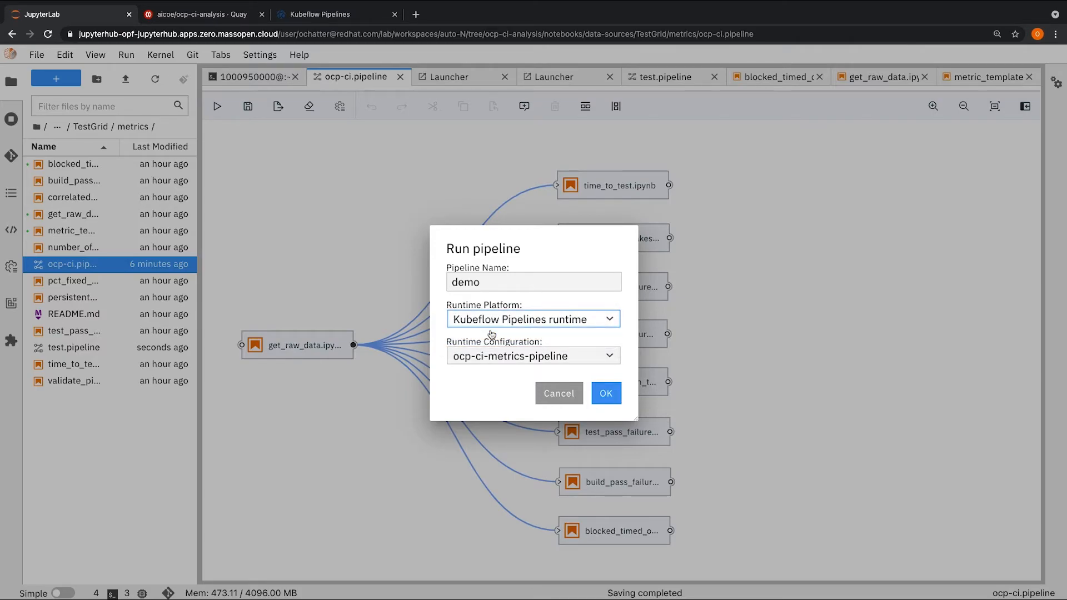
left_click(486, 357)
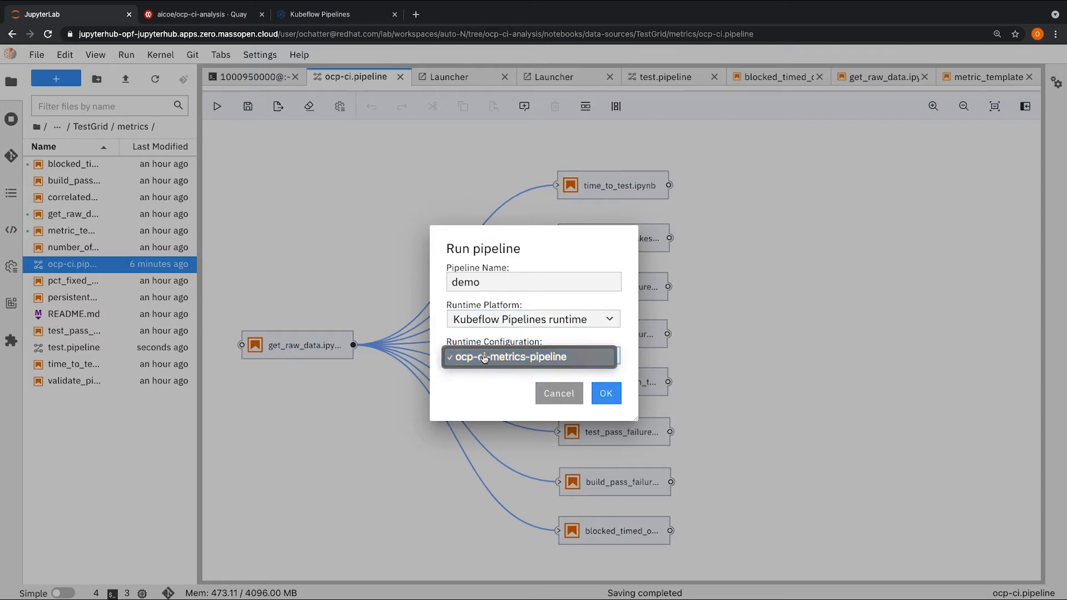
left_click(486, 358)
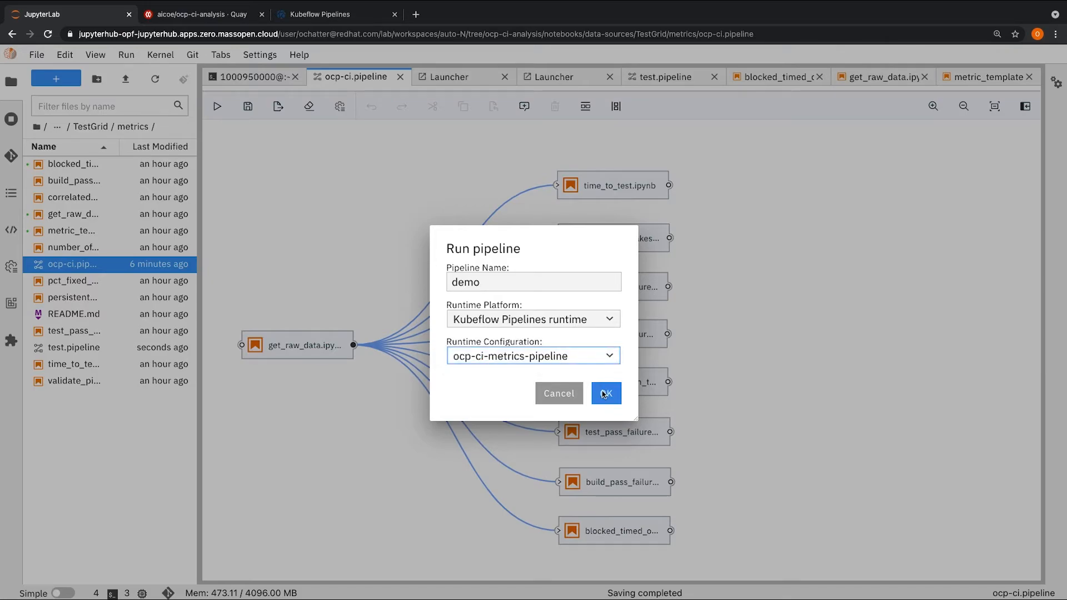
left_click(604, 394)
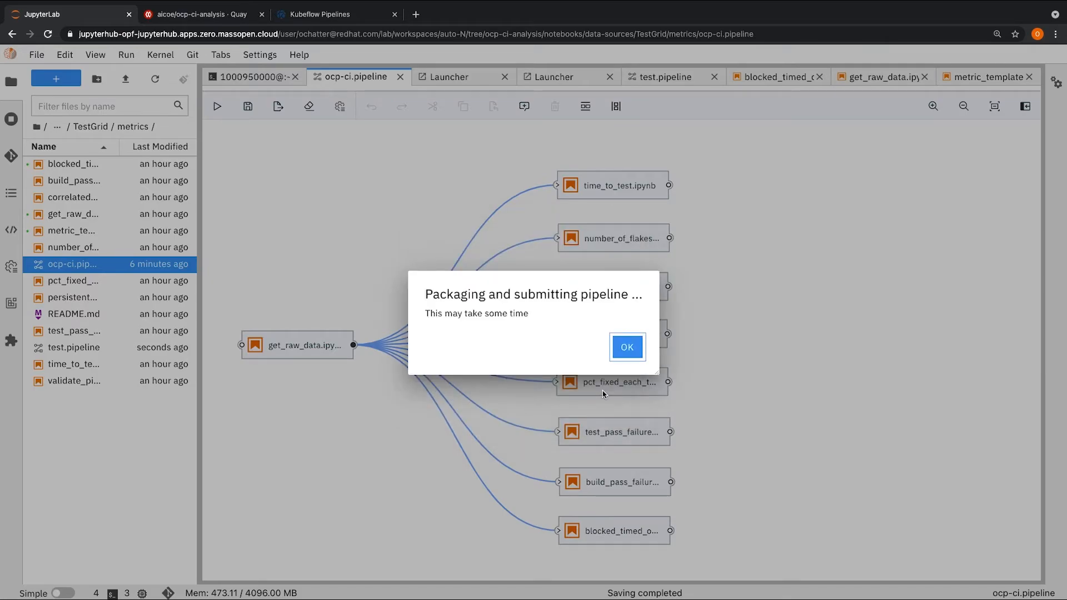
left_click(630, 356)
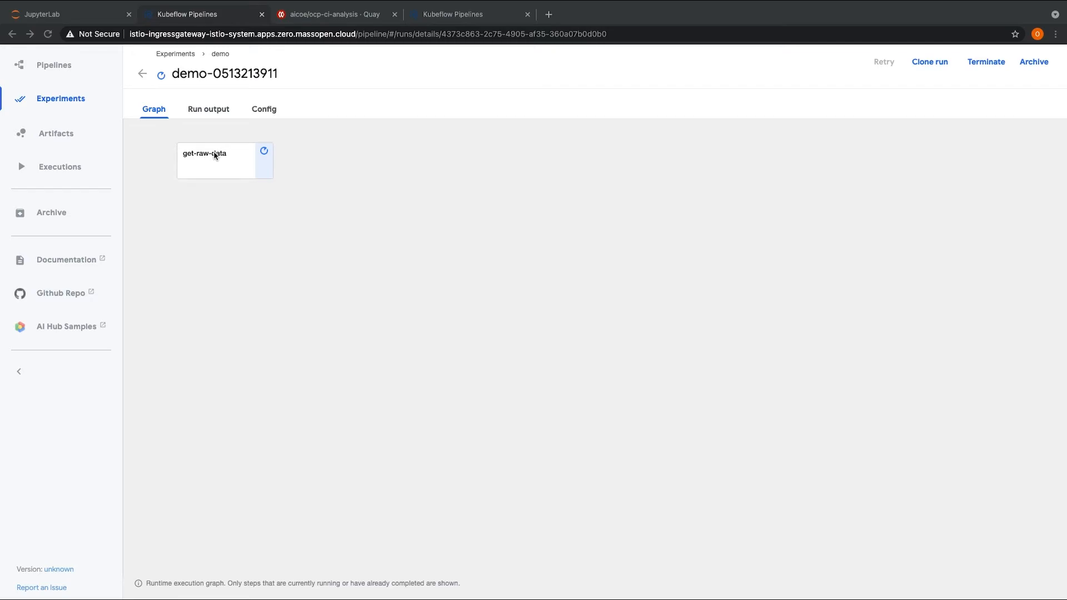
View the logs of the running get-raw-data step in the demo run
left_click(214, 156)
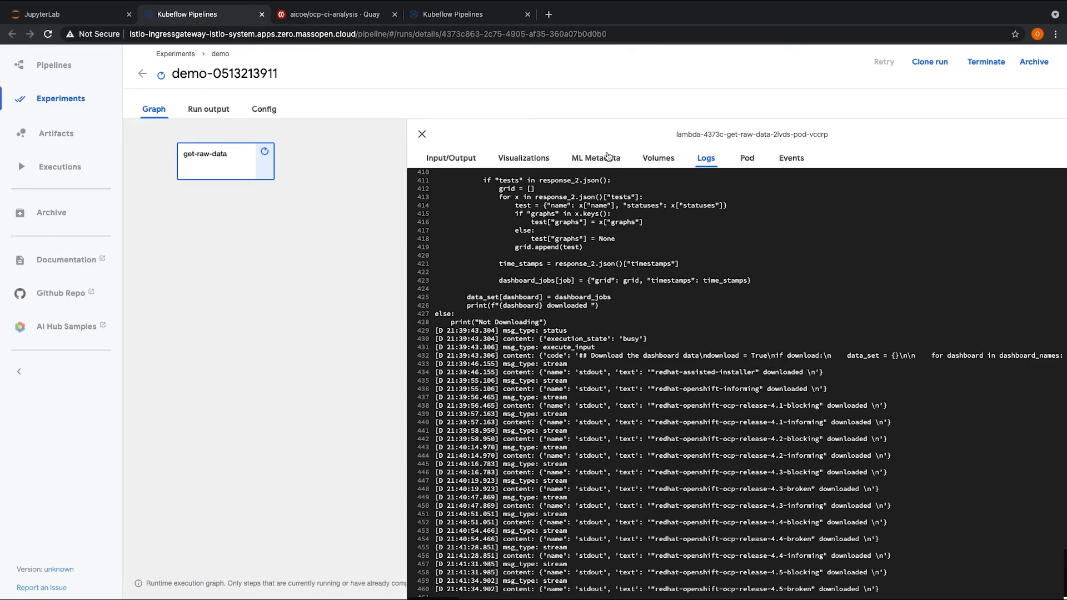
scroll(584, 375, "down", 1)
left_click(421, 135)
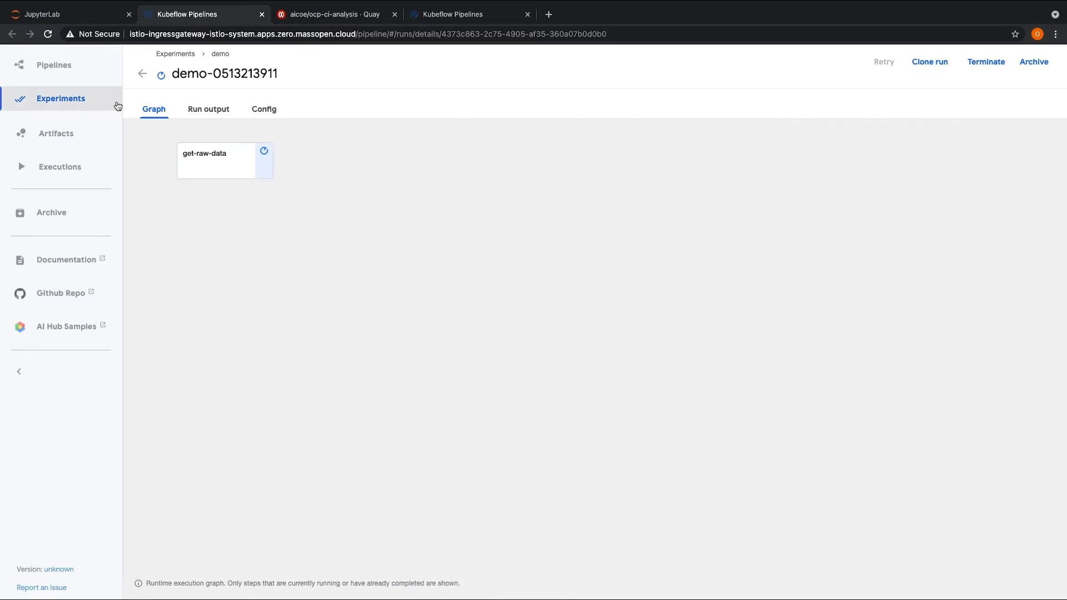
left_click(96, 102)
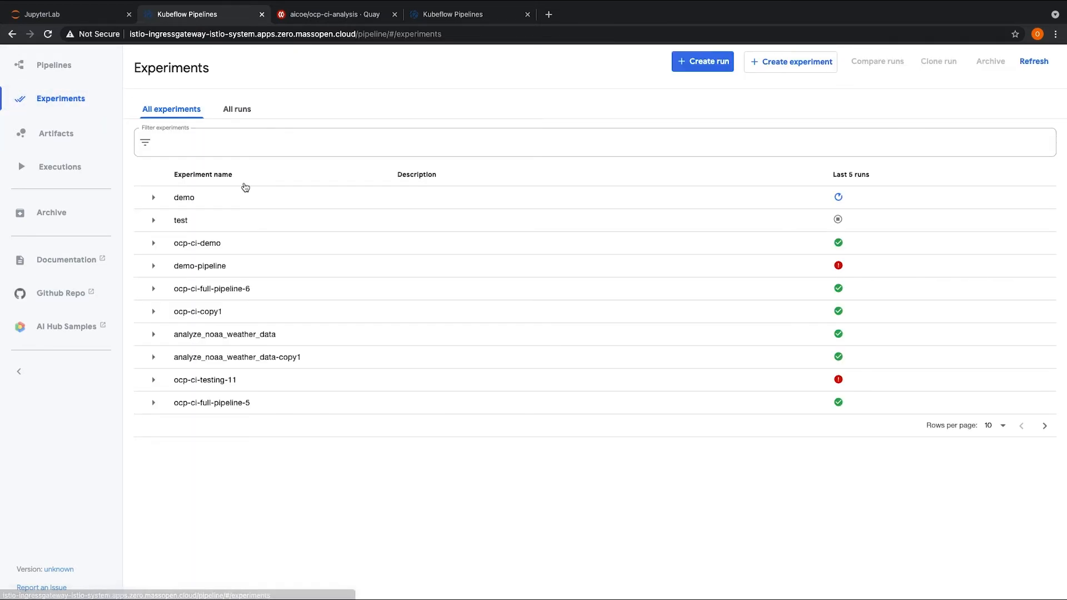
left_click(200, 244)
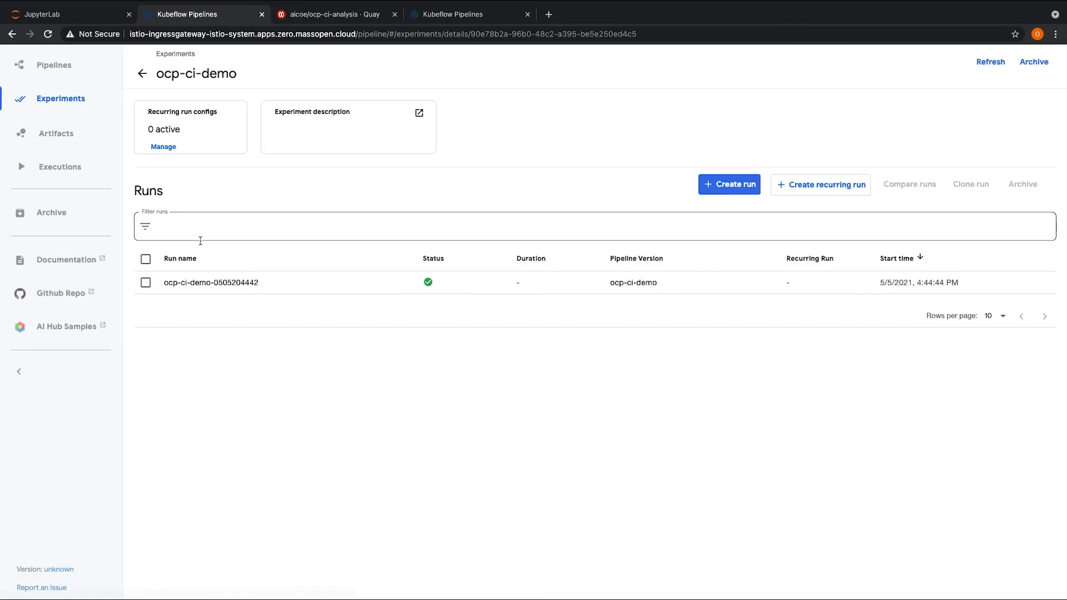
left_click(185, 283)
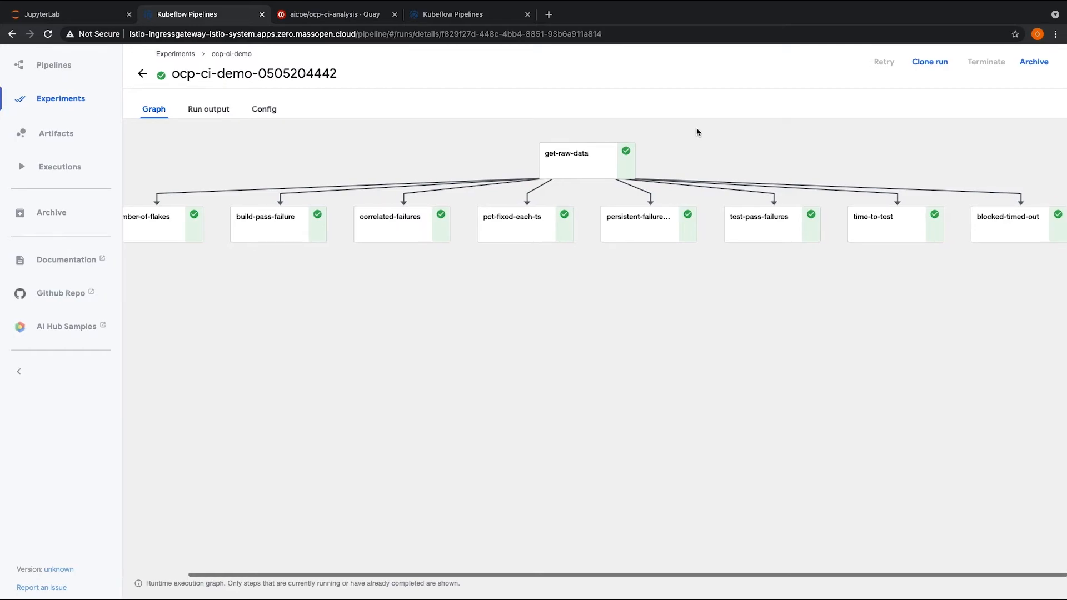
scroll(698, 131, "left", 2)
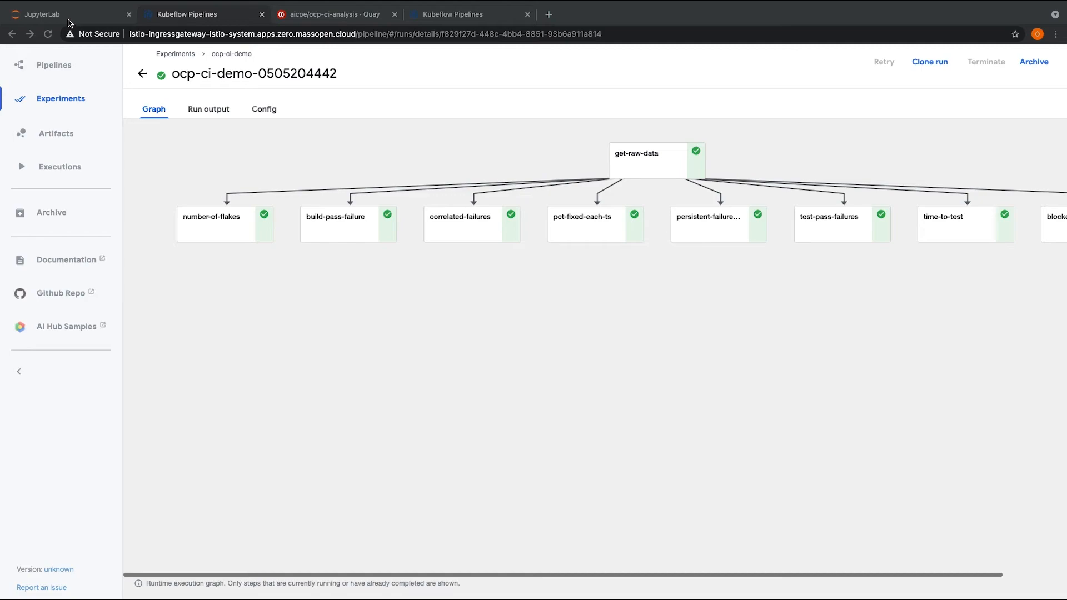
left_click(70, 17)
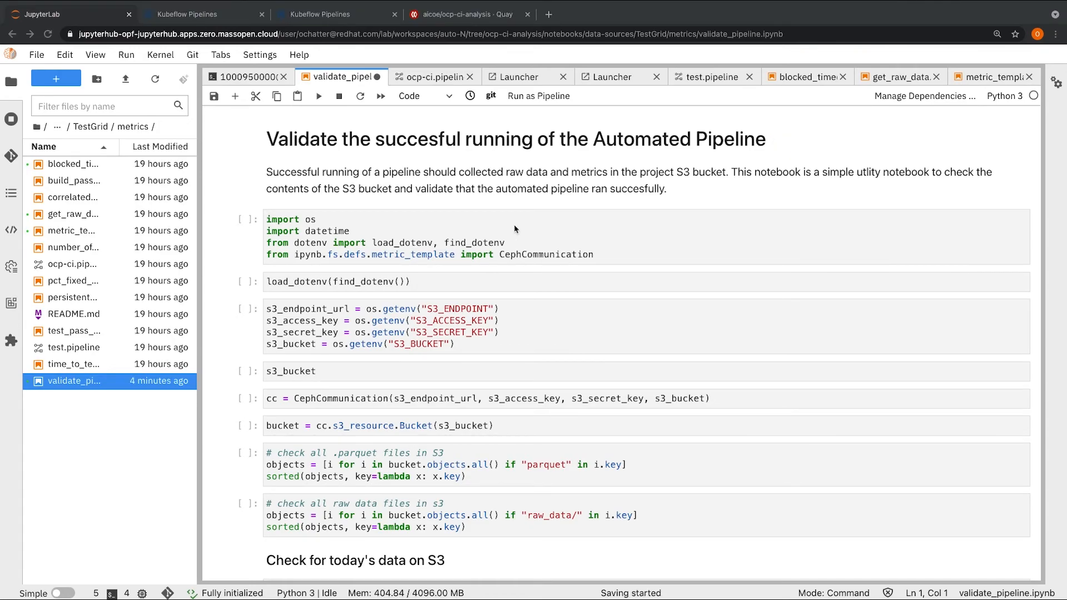
Restart the validate_pipeline kernel and run all cells to refresh the S3 listings
left_click(382, 95)
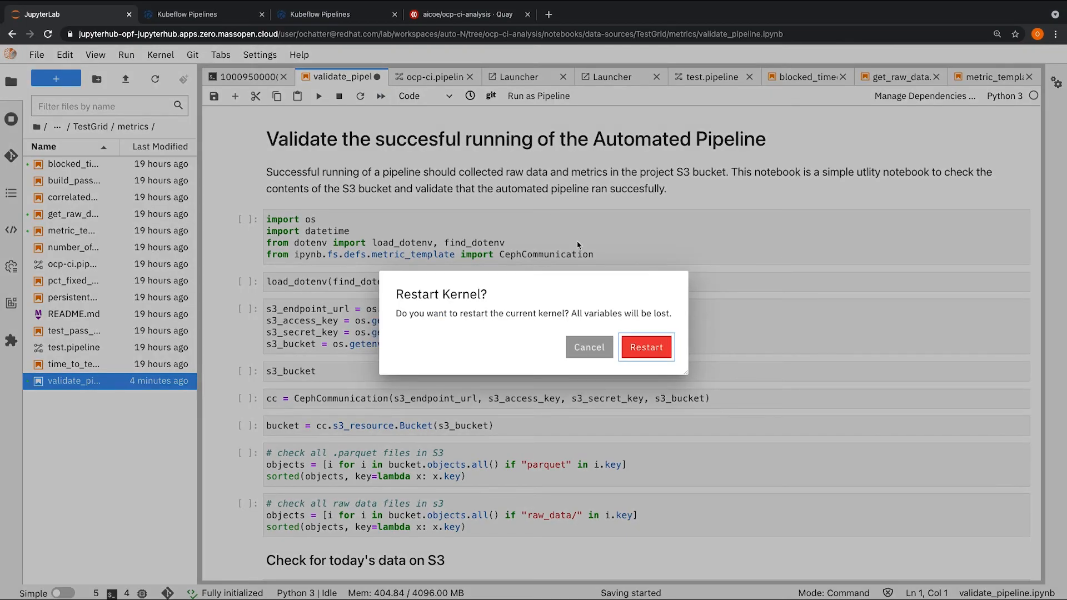
left_click(634, 346)
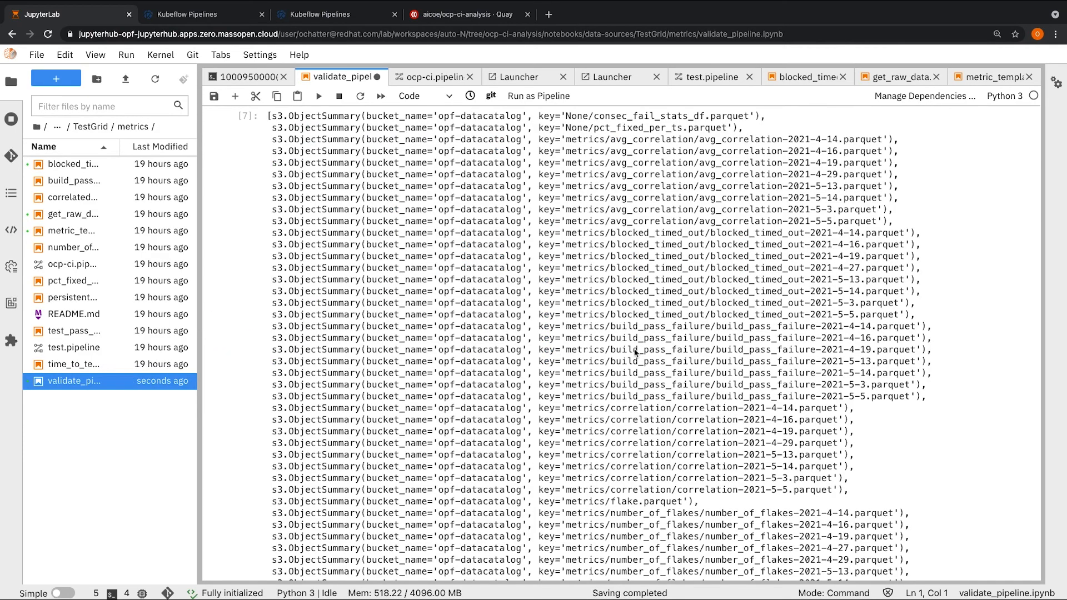
scroll(636, 352, "down", 5)
scroll(635, 353, "down", 5)
scroll(636, 353, "down", 5)
scroll(635, 353, "down", 3)
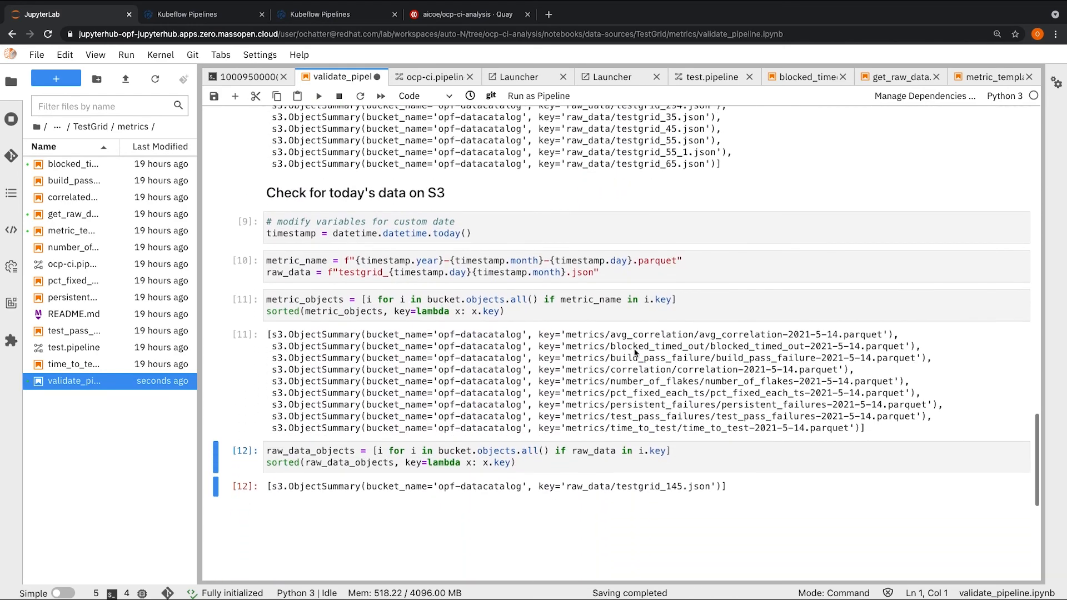
scroll(636, 353, "down", 2)
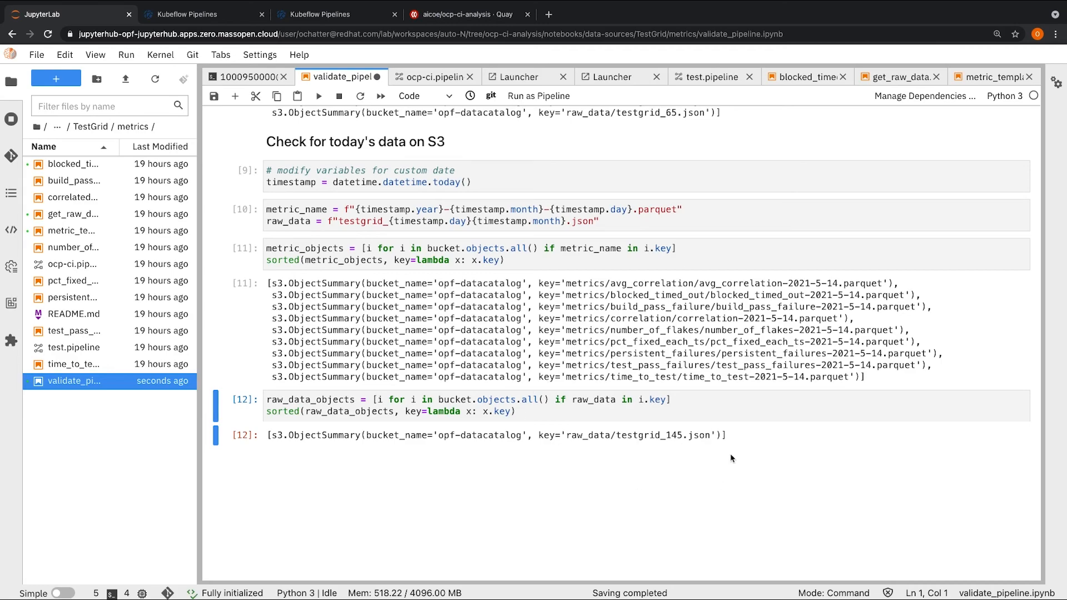
Highlight today's raw_data/testgrid_145.json result and the avg_correlation metric in the S3 check outputs
triple_click(674, 437)
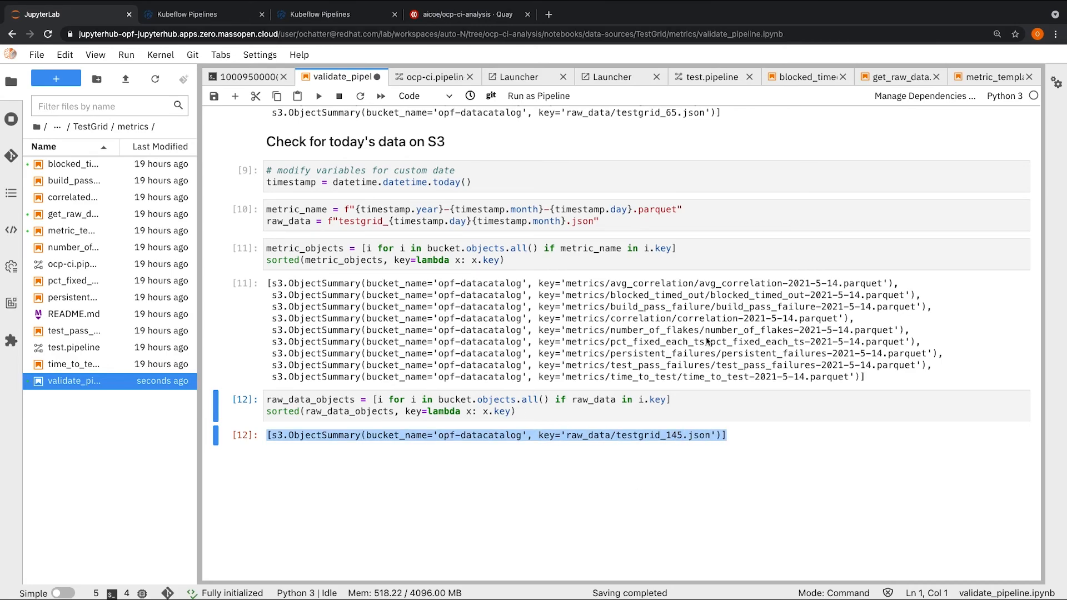
double_click(713, 285)
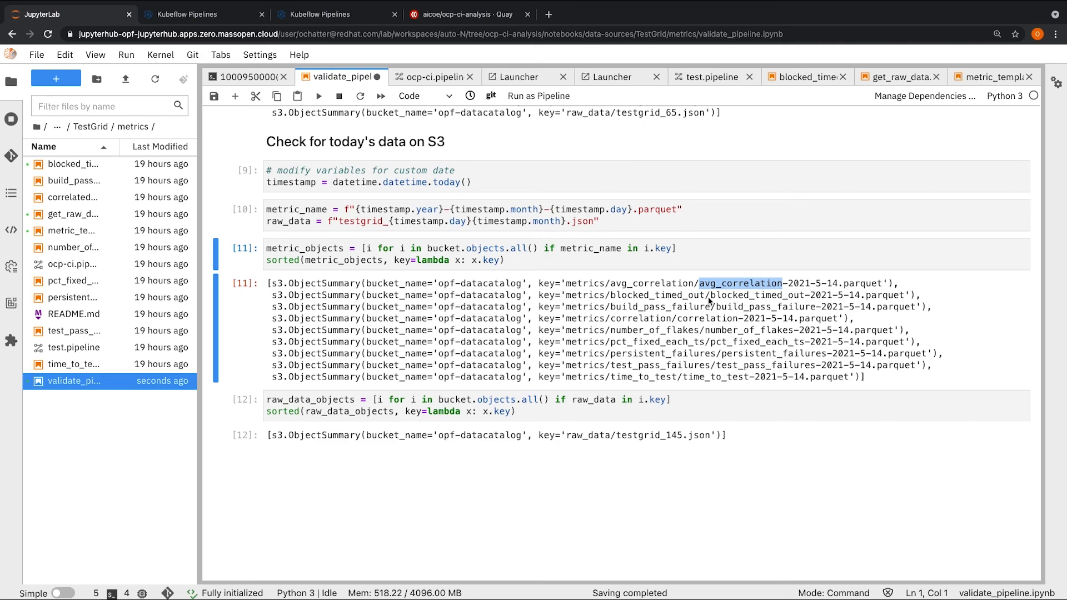
scroll(710, 302, "down", 1)
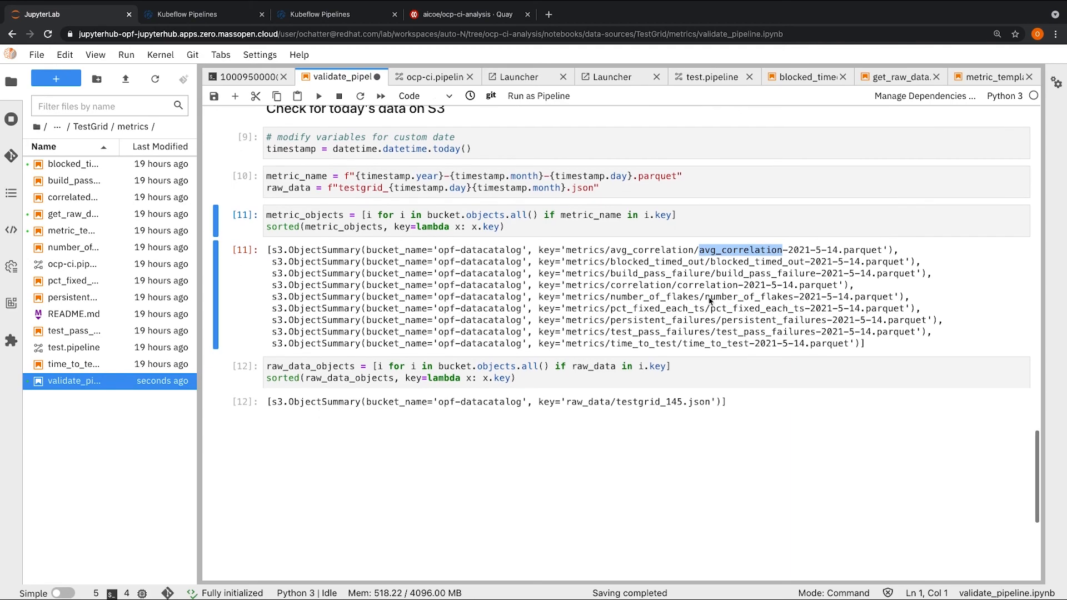
left_click(750, 263)
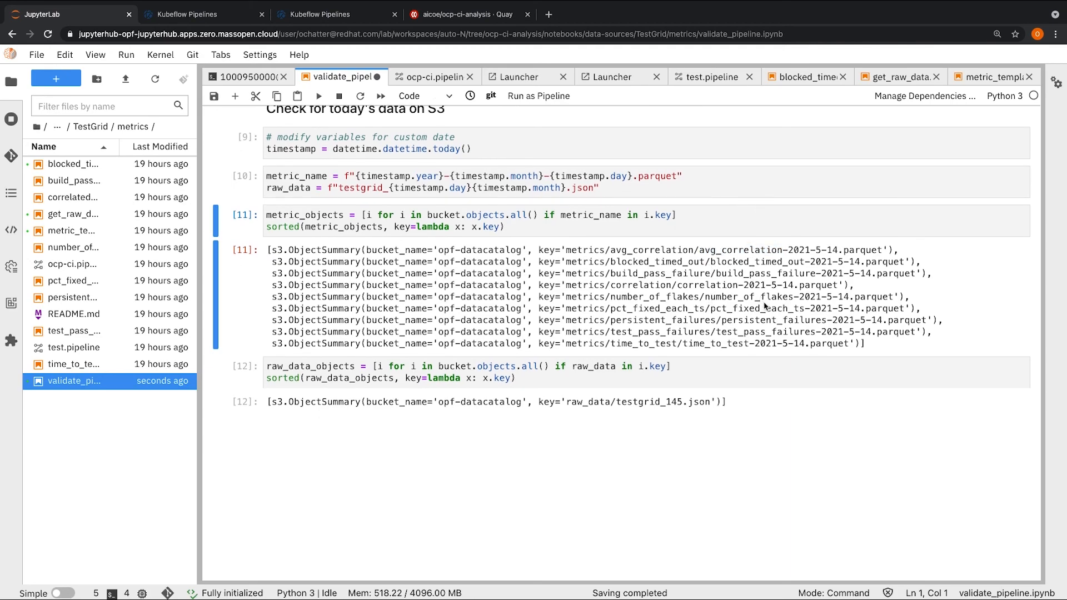